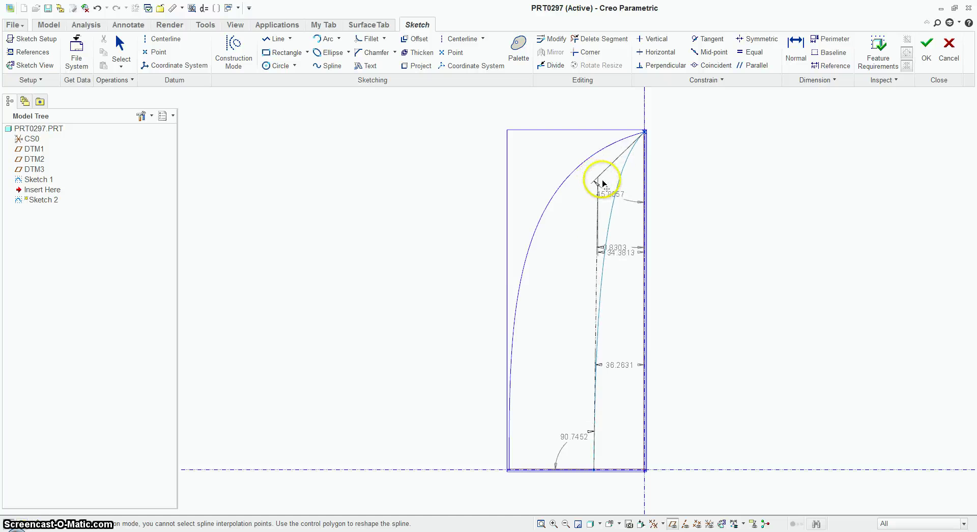
- Make both spline control segments vertical and equal in length
click(654, 39)
click(598, 292)
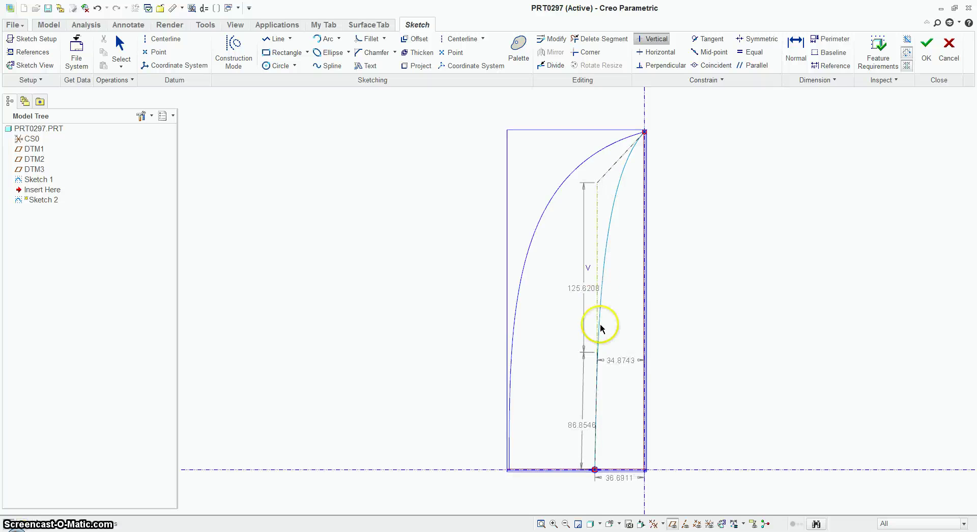
click(597, 414)
click(752, 52)
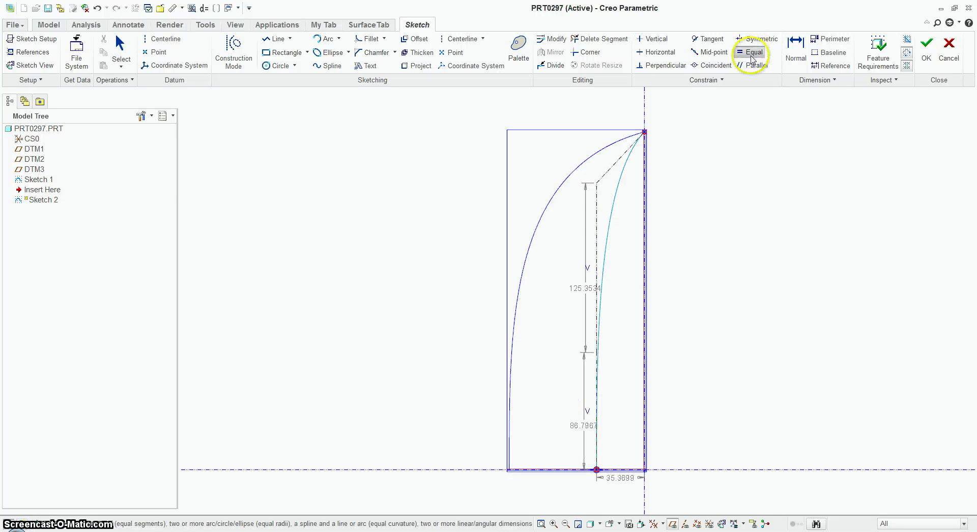
click(600, 227)
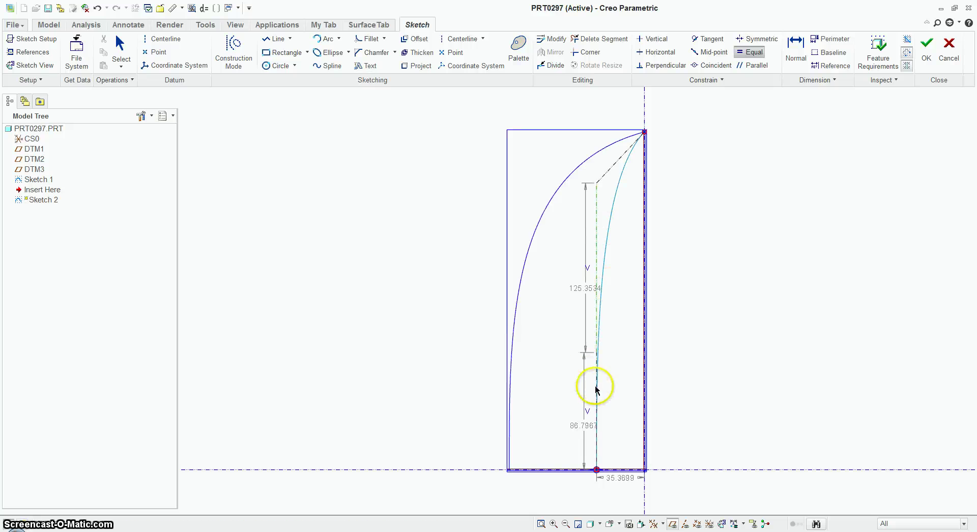
click(597, 387)
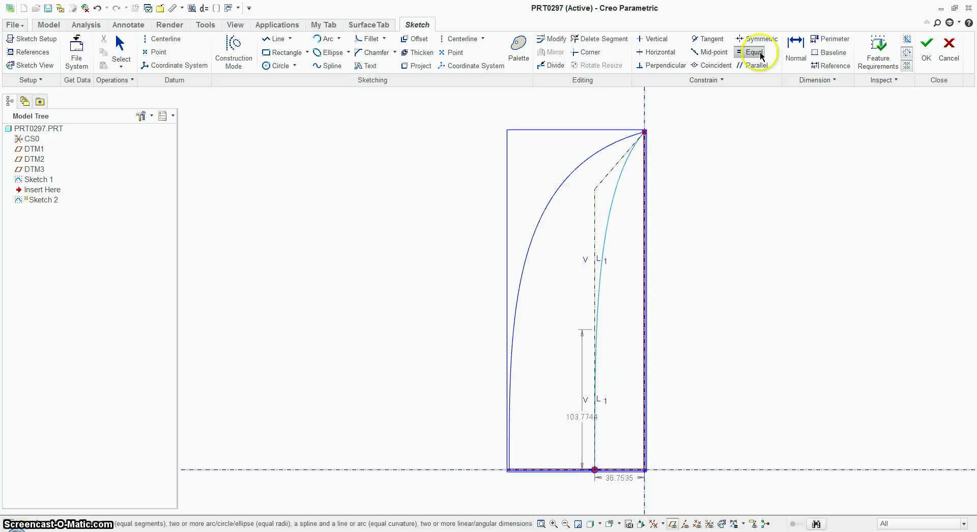
- Dimension the tip angle between the slanted and vertical segments at 45° and finish the sketch
click(796, 49)
click(604, 182)
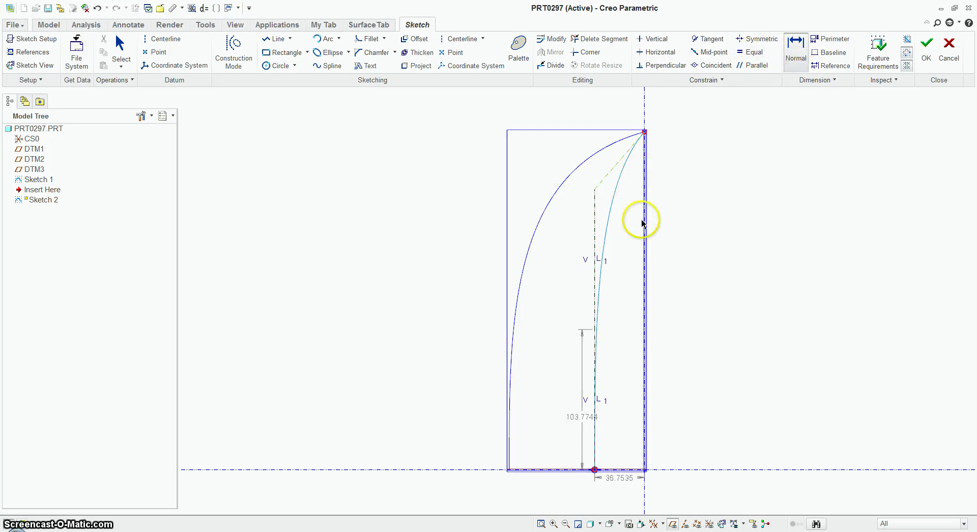
click(644, 240)
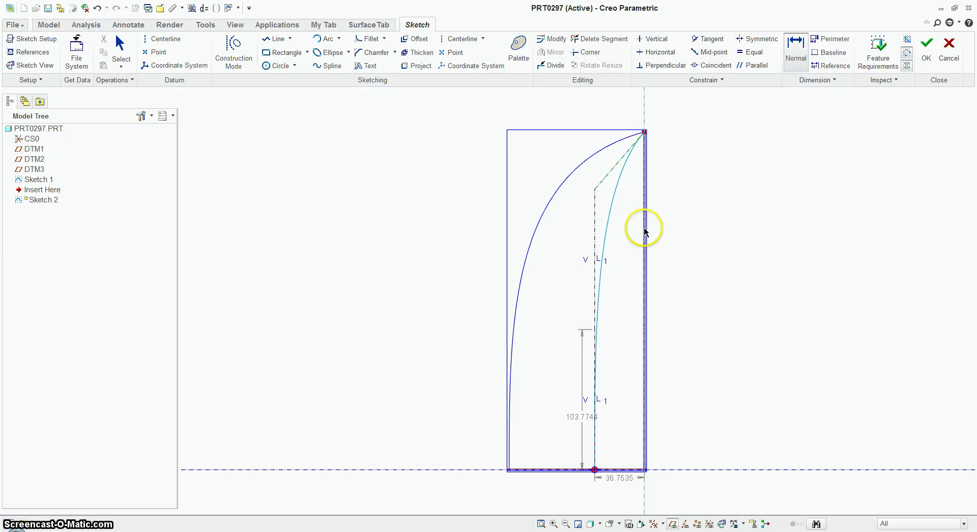
click(623, 244)
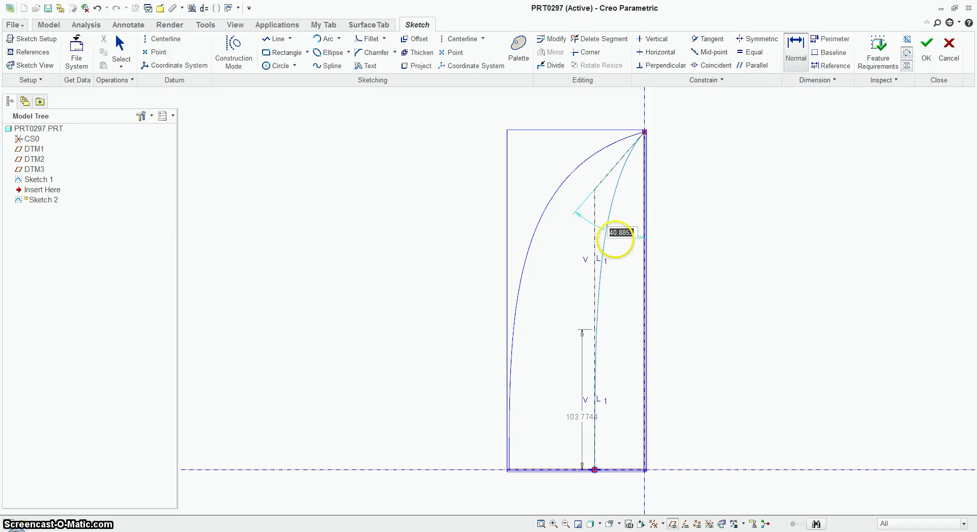
key(Return)
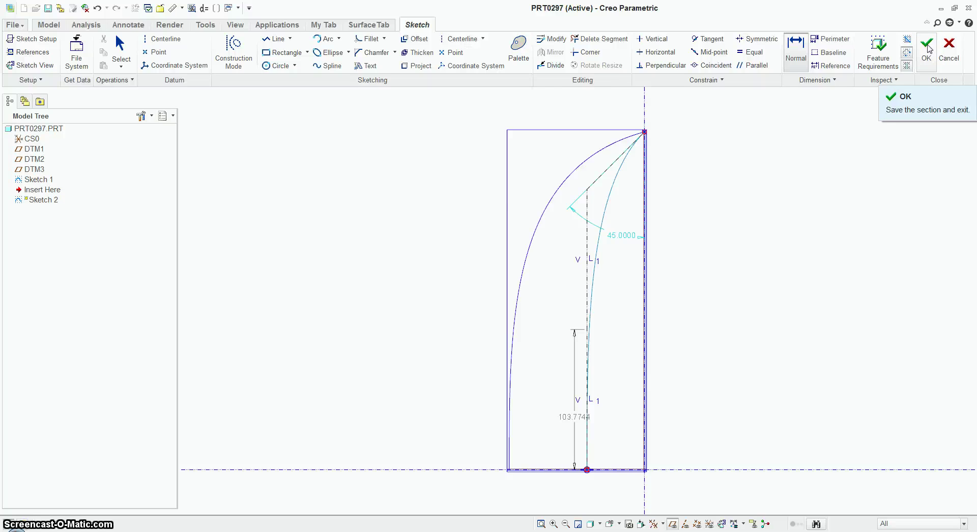
click(928, 48)
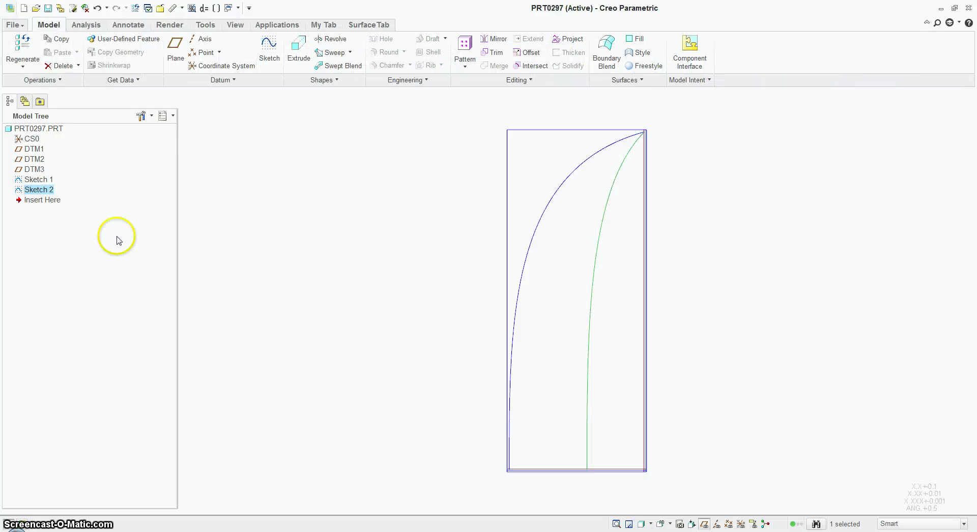
- Reopen Sketch 2, try a 120 height, then undo it back to 103.7744
right_click(34, 189)
click(83, 286)
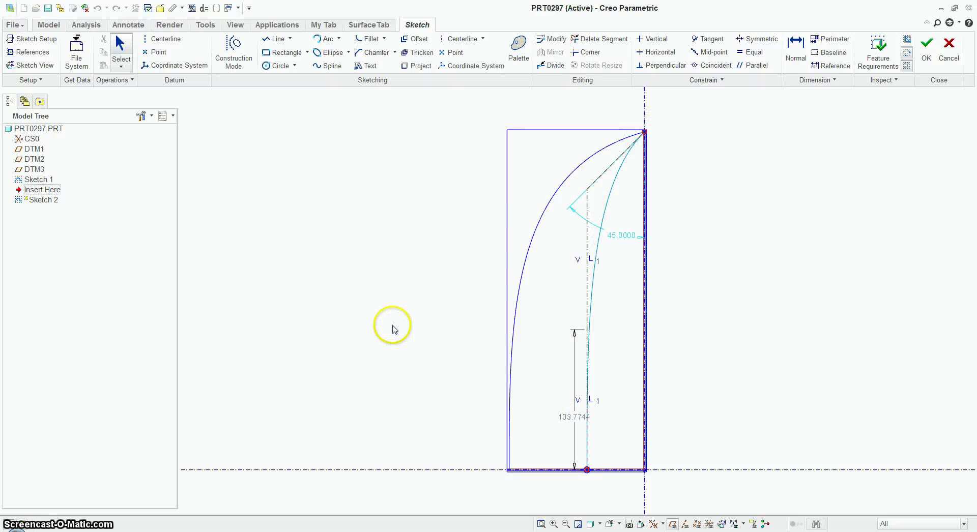
double_click(570, 421)
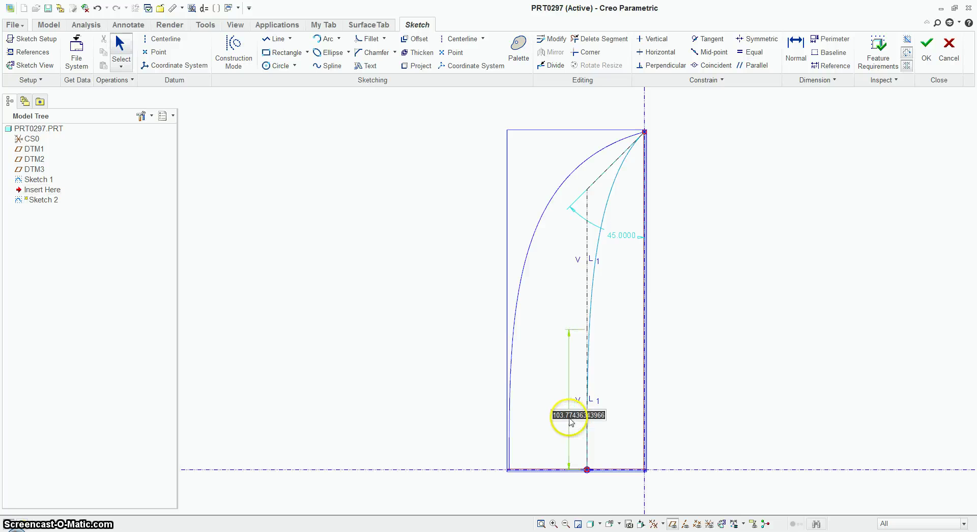
key(Return)
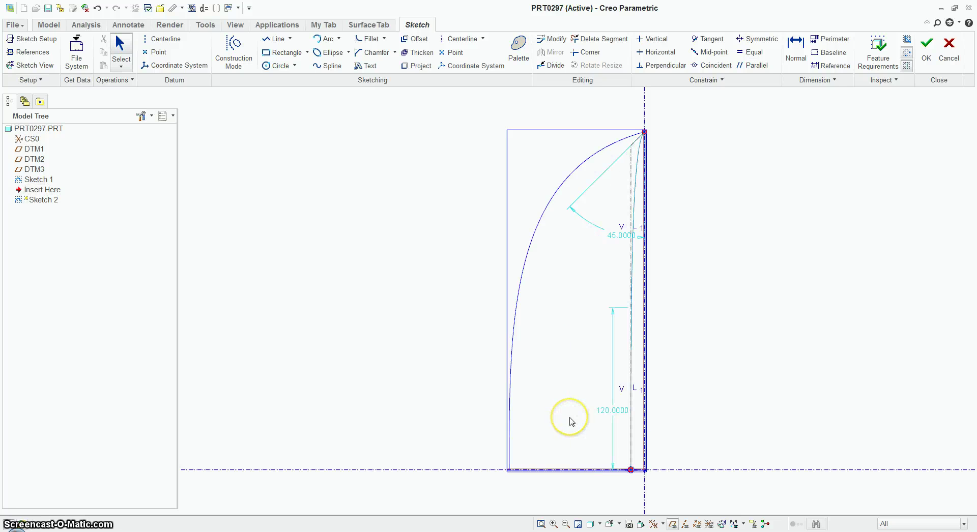
key(ctrl+z)
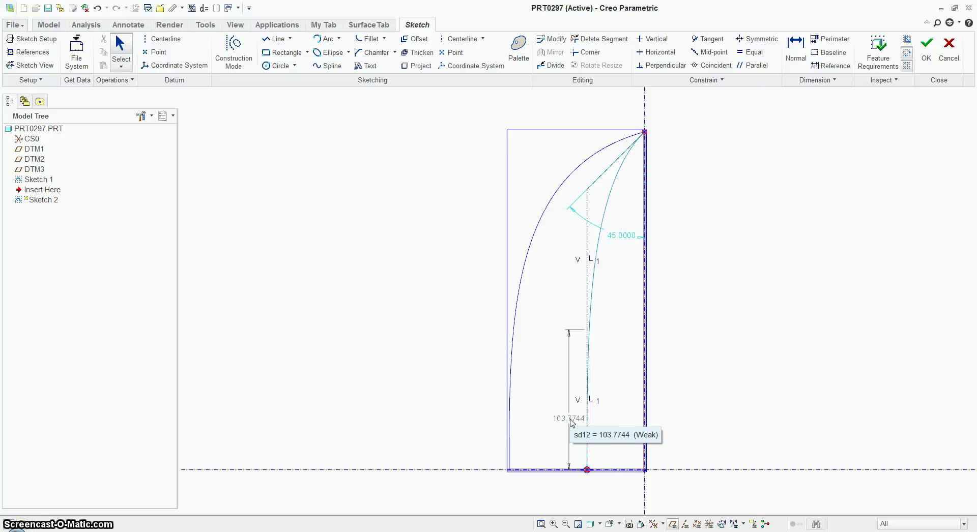
- Dimension the spline's bottom end 40 from the right edge and finish the sketch
click(793, 43)
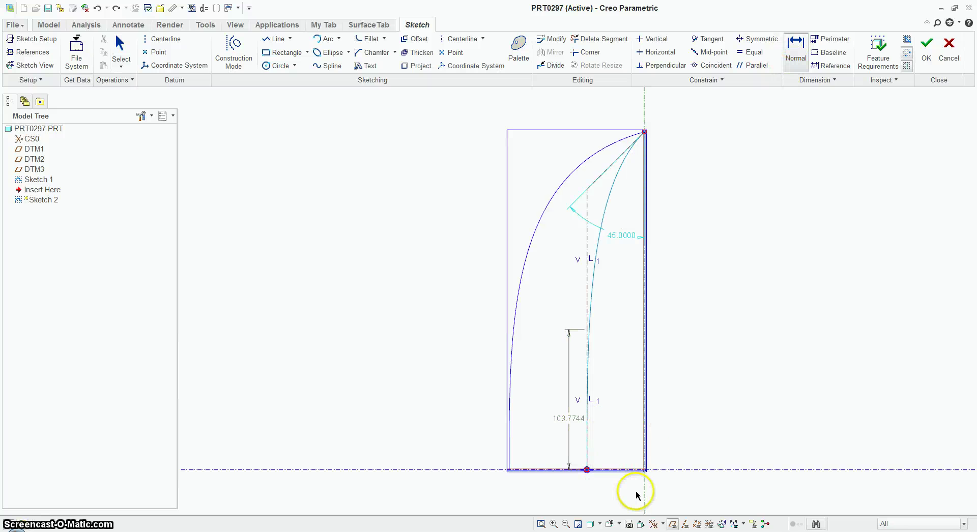
click(587, 470)
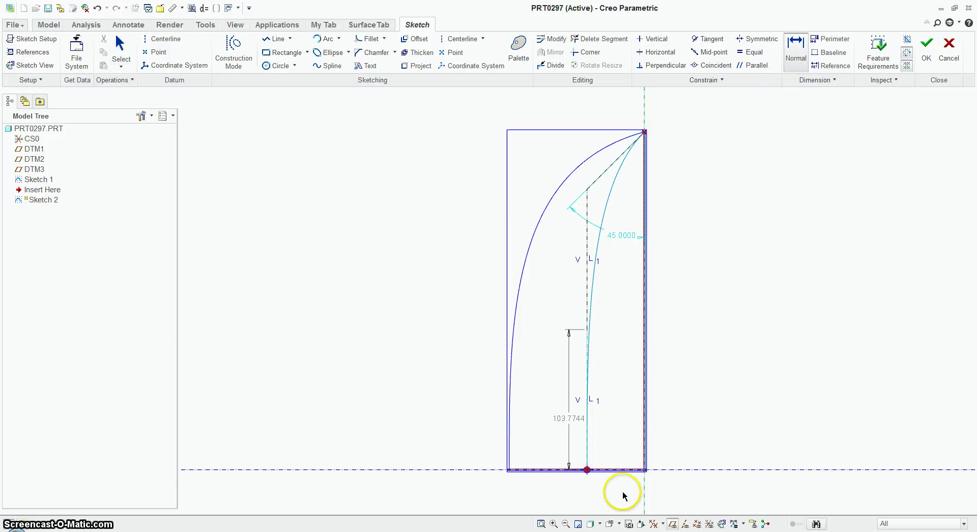
middle_click(613, 497)
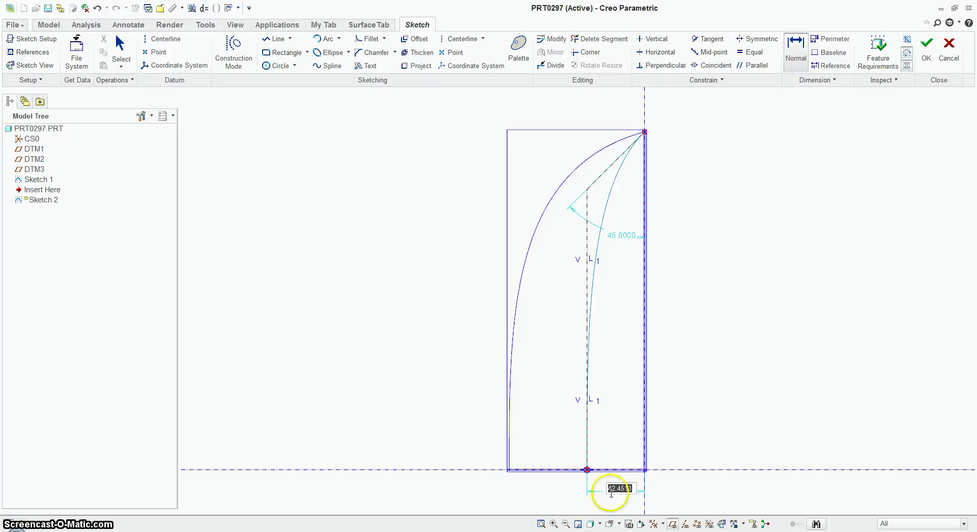
text(40)
key(Return)
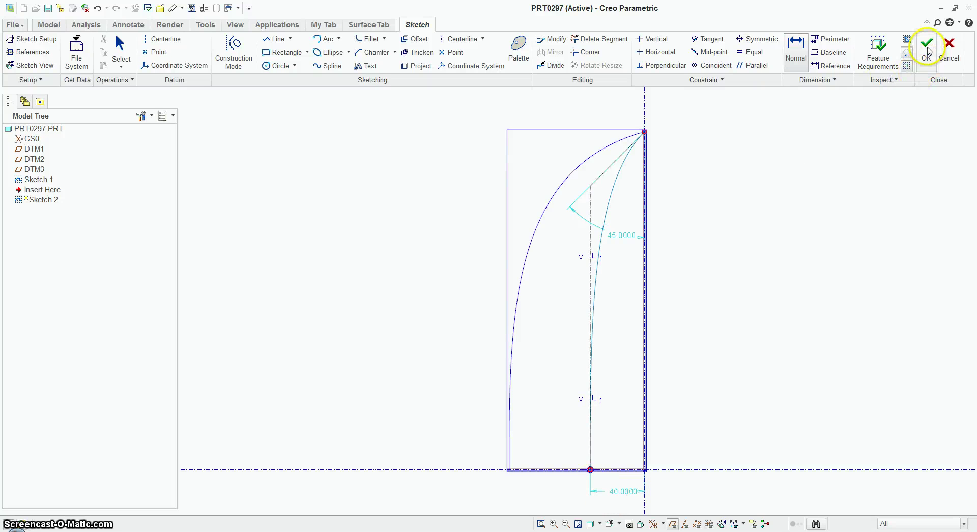
click(926, 46)
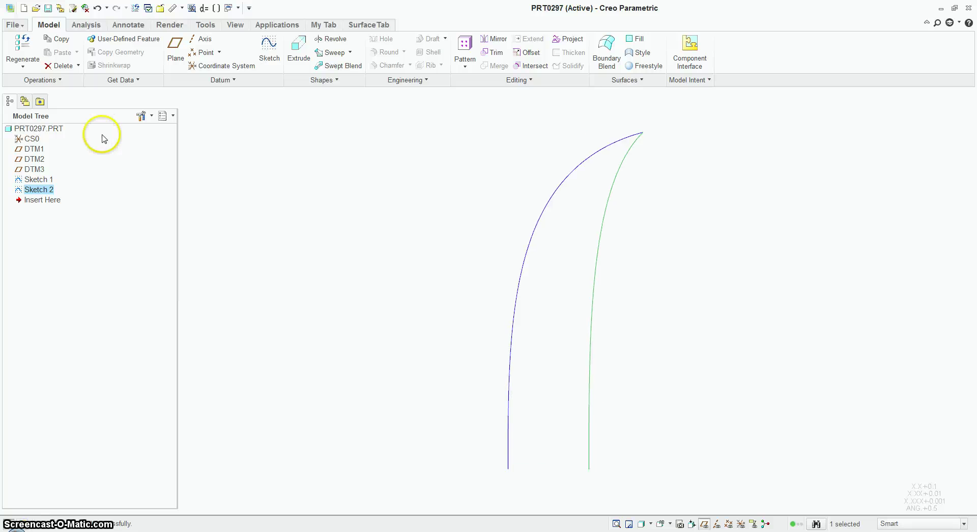
- Start a new sketch on the datum plane, then return to Standard Orientation
click(55, 200)
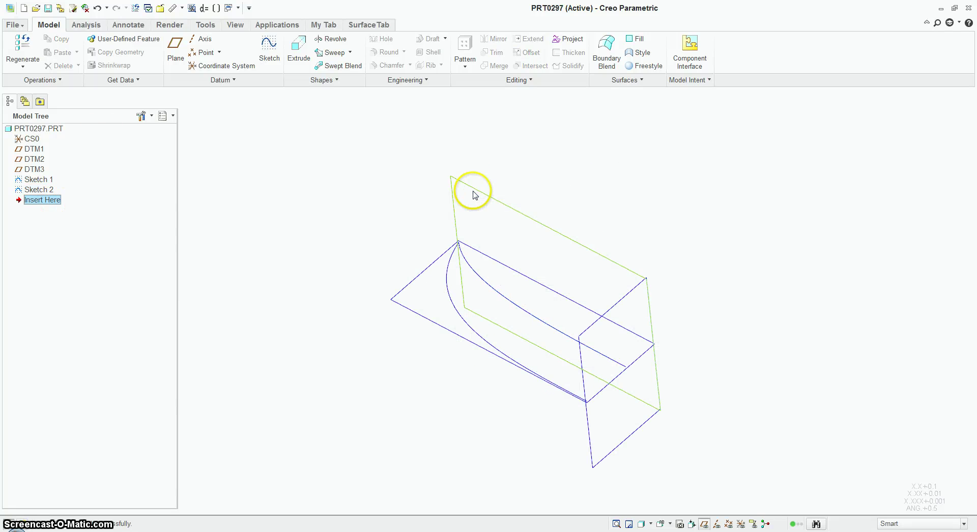
click(474, 195)
click(268, 44)
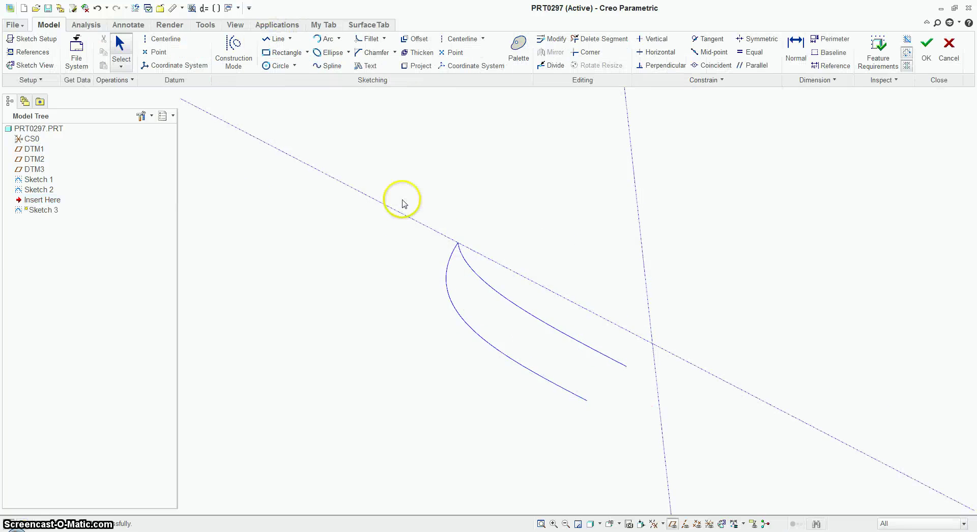
click(32, 67)
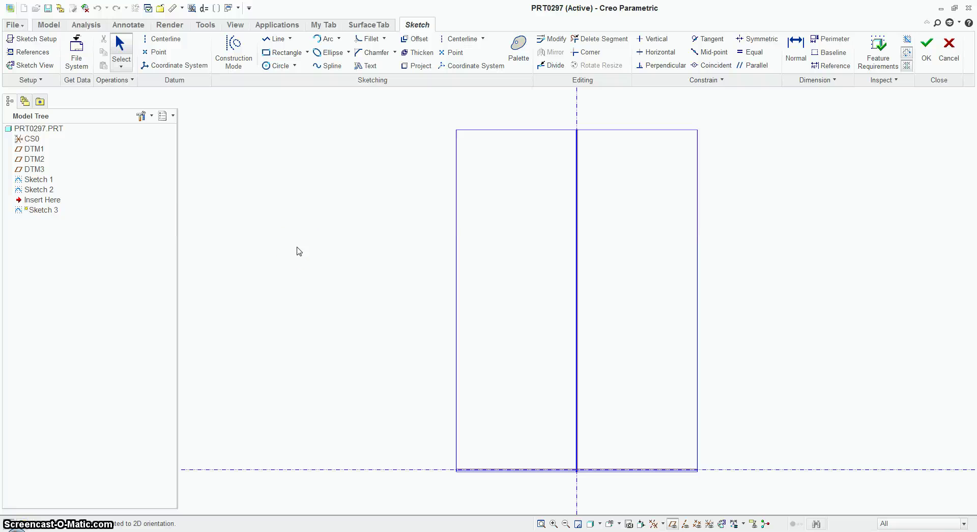
click(610, 524)
click(633, 481)
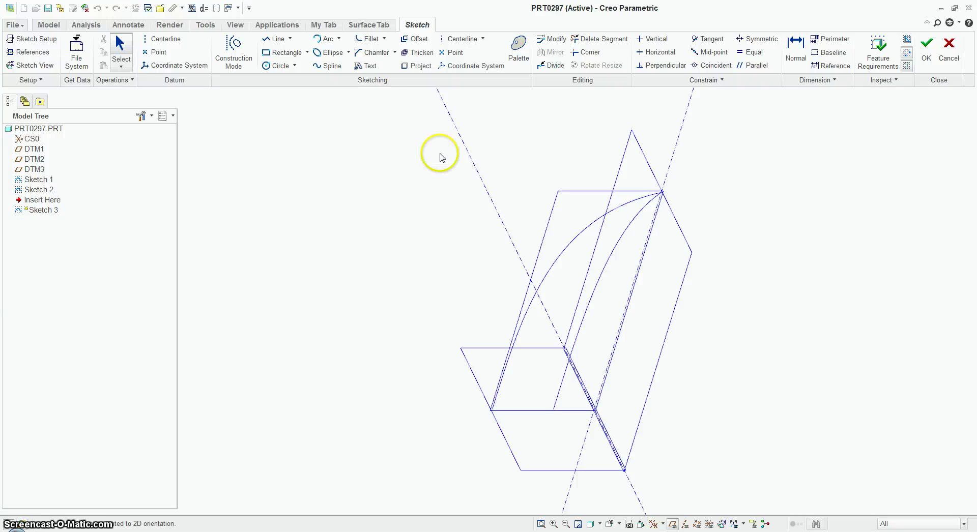
- Draw a spline from the lower edge point up toward the curves' tip
click(334, 67)
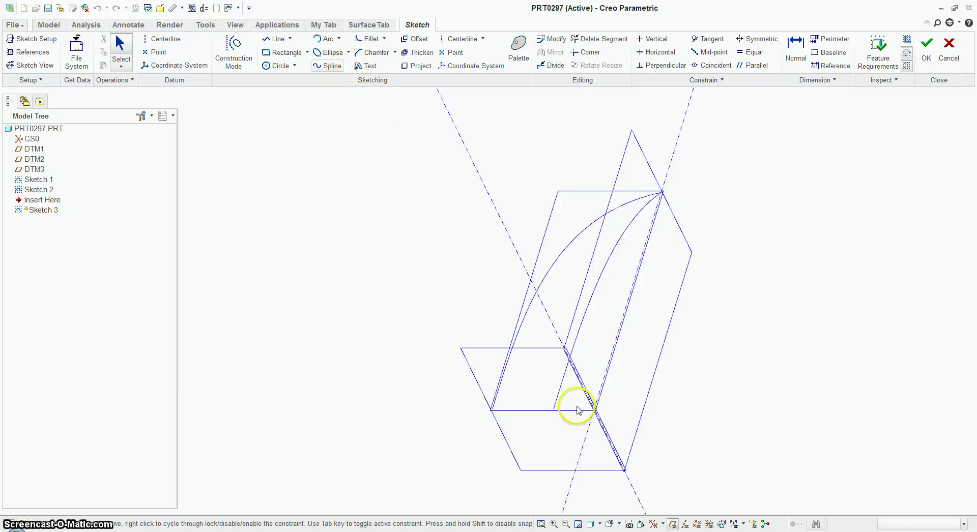
click(609, 440)
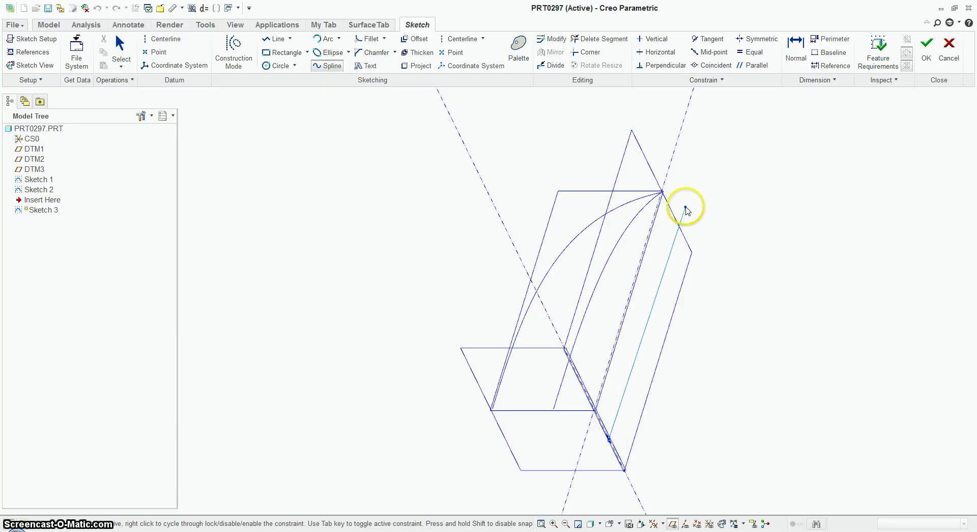
click(685, 207)
middle_click(388, 146)
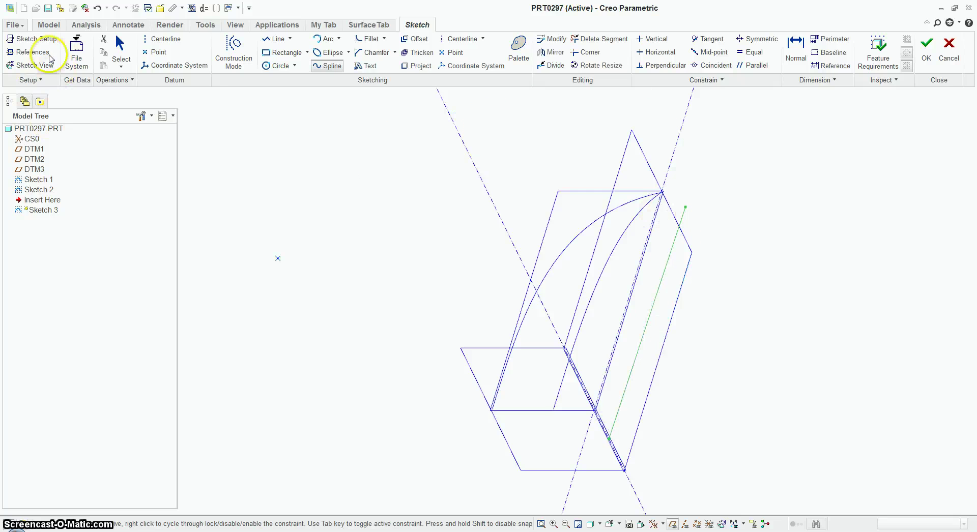
- Add the end curve F5 as a sketch reference
click(32, 52)
click(662, 193)
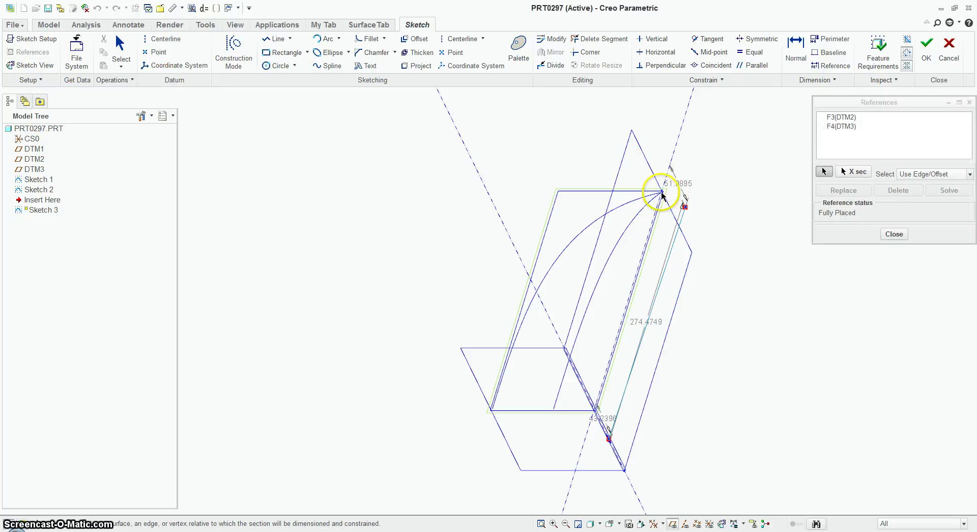
click(663, 192)
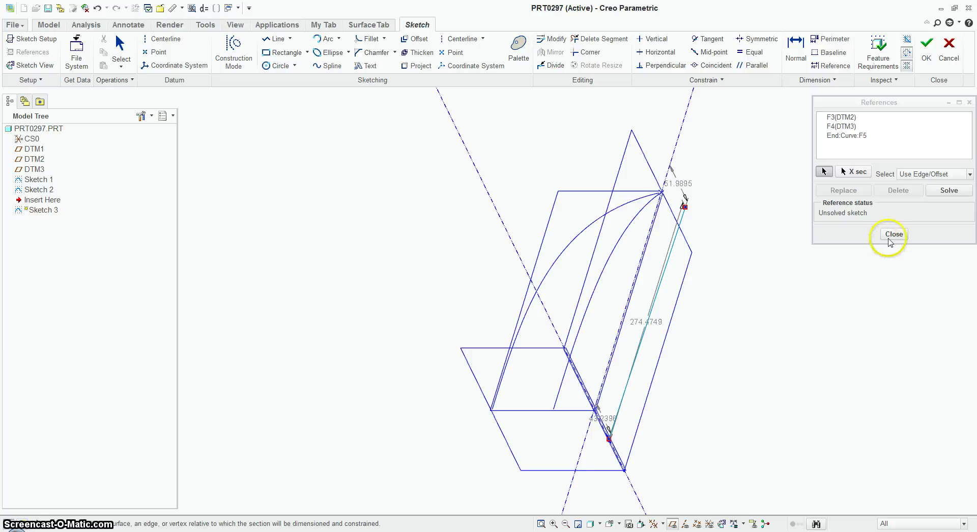
click(892, 235)
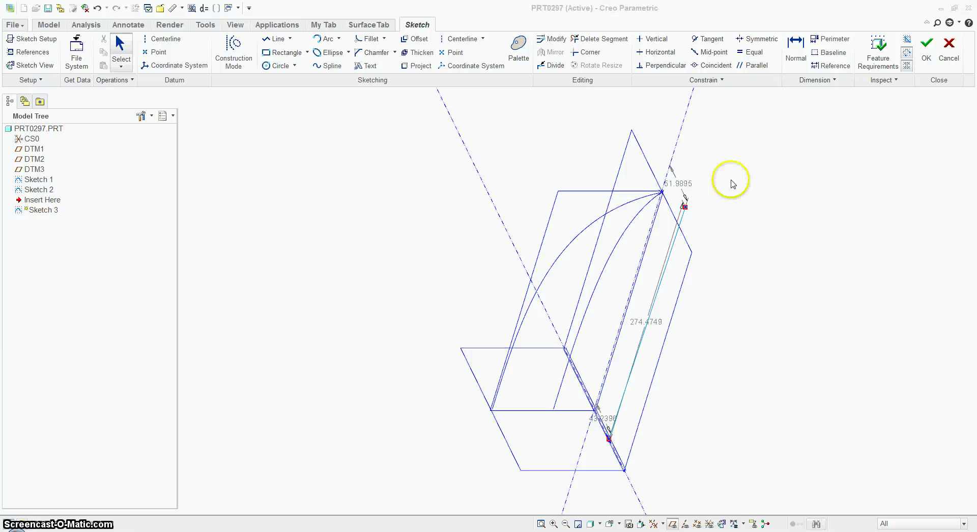
- Draw a horizontal line from the top vertex to the spline's upper end, then edit the spline
click(275, 40)
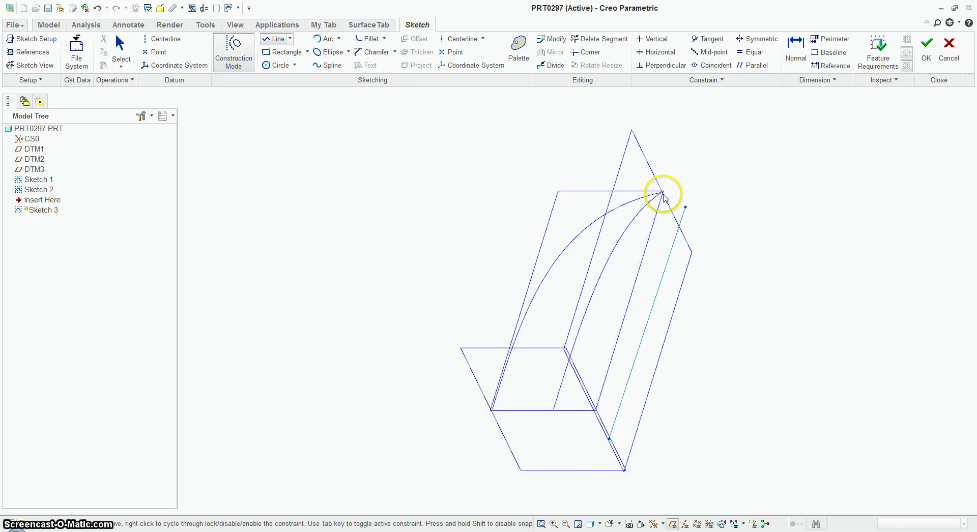
click(662, 192)
click(685, 208)
middle_click(685, 208)
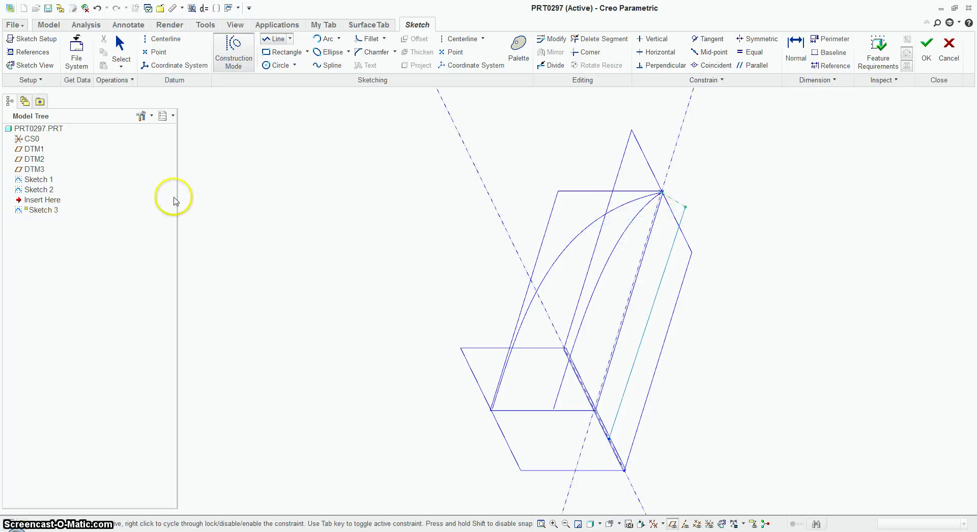
click(23, 67)
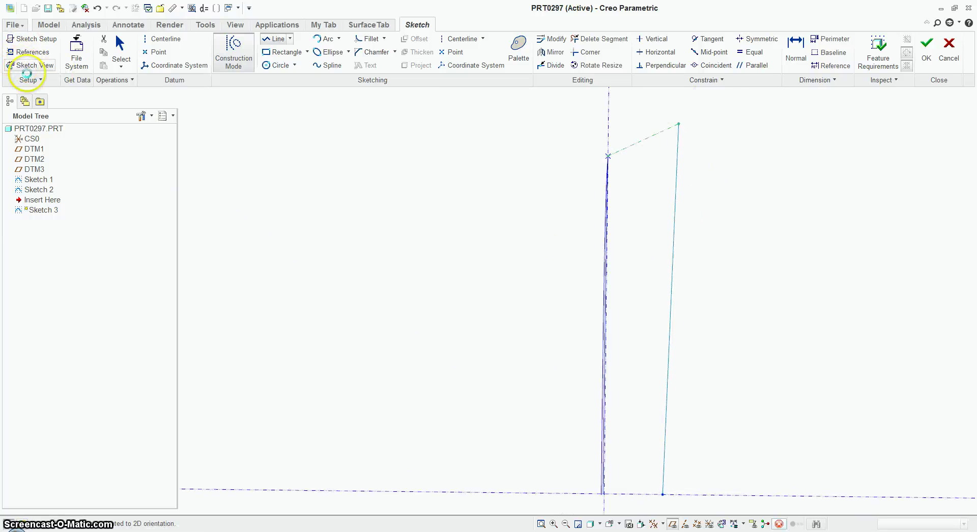
click(656, 53)
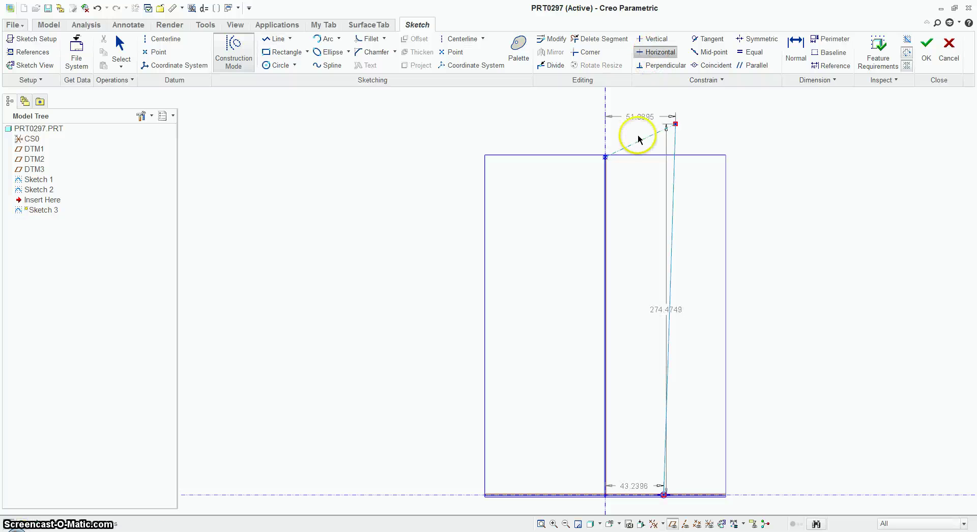
click(642, 143)
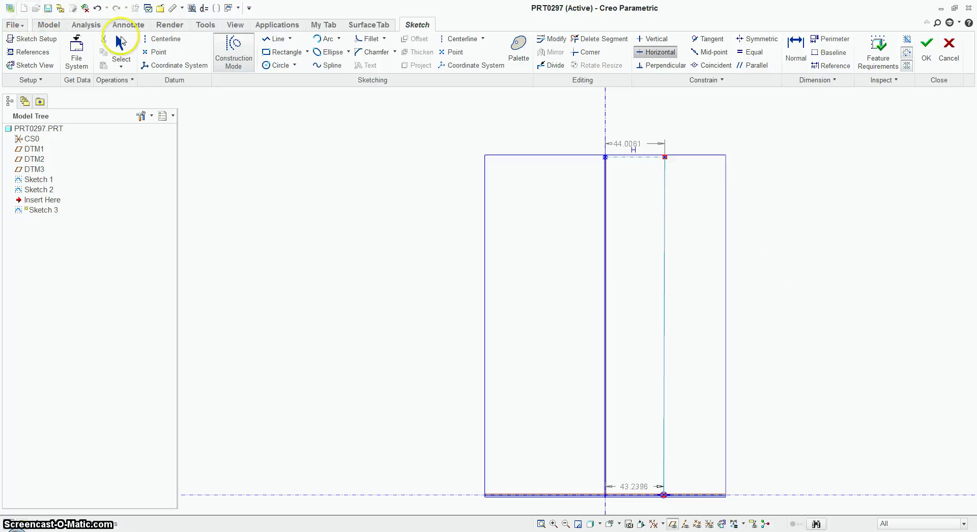
click(120, 49)
double_click(662, 285)
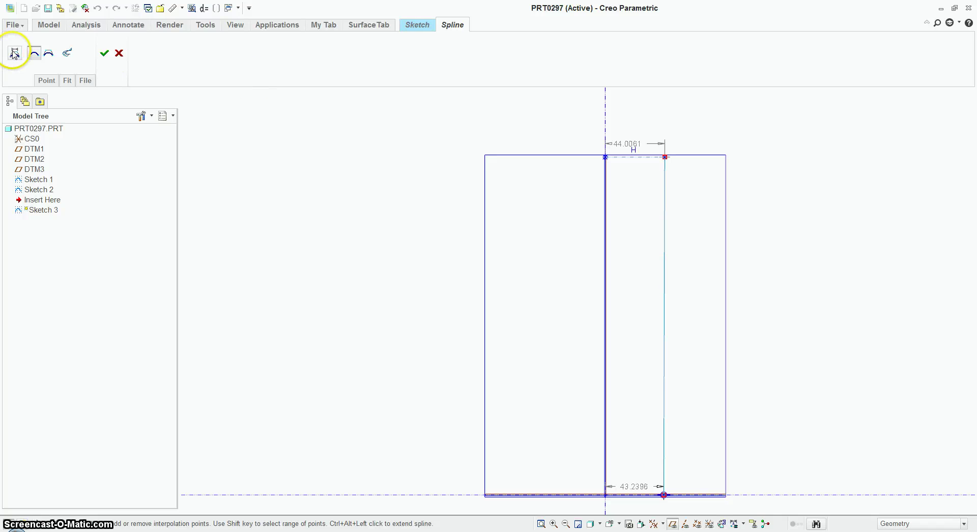
- Show the spline's control polygon and delete its equal-length constraints
click(14, 52)
click(104, 53)
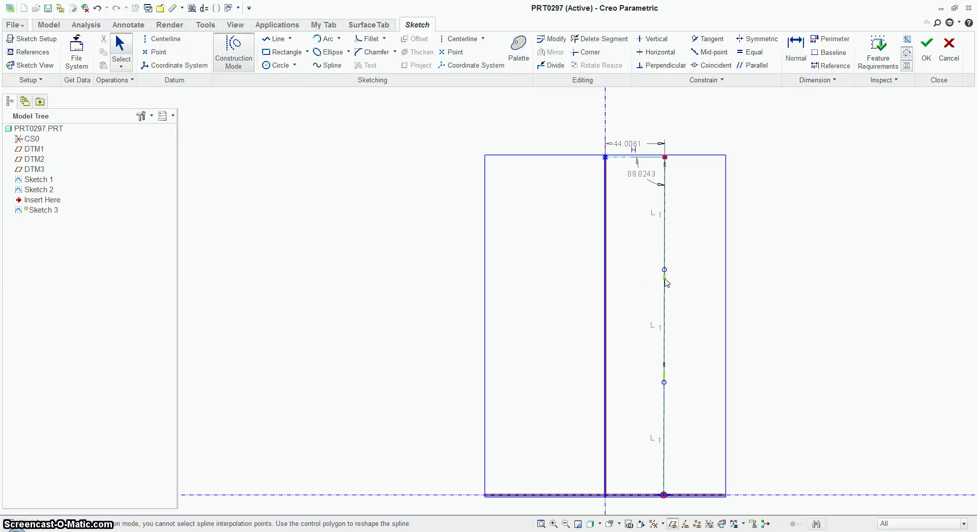
key(Delete)
click(654, 327)
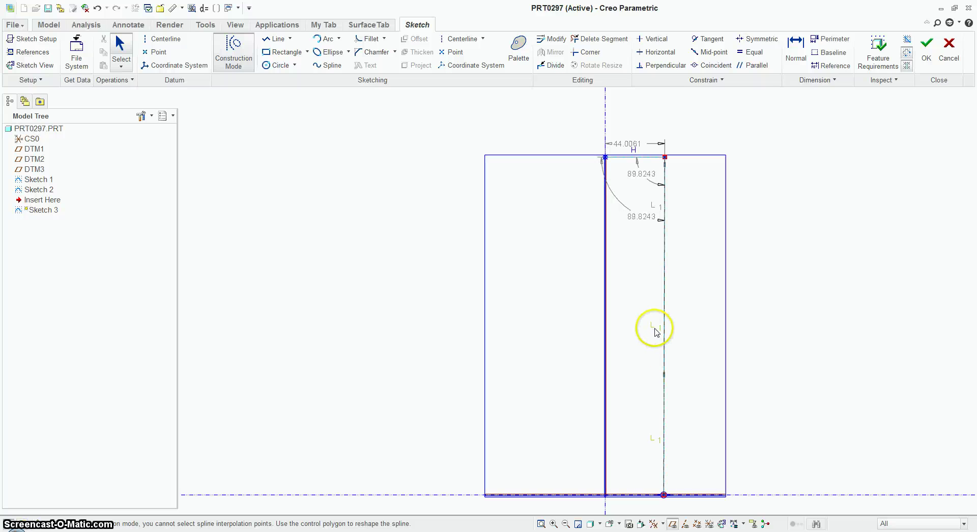
key(Delete)
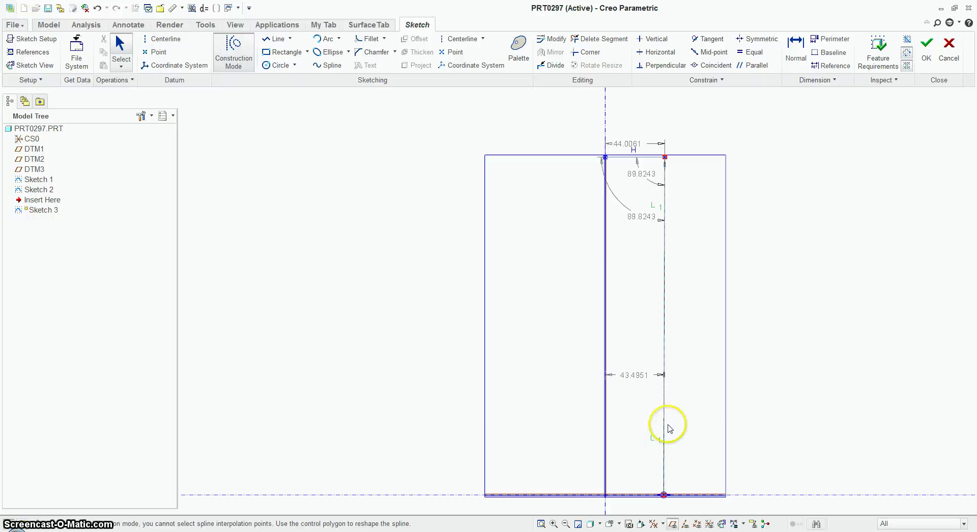
key(Delete)
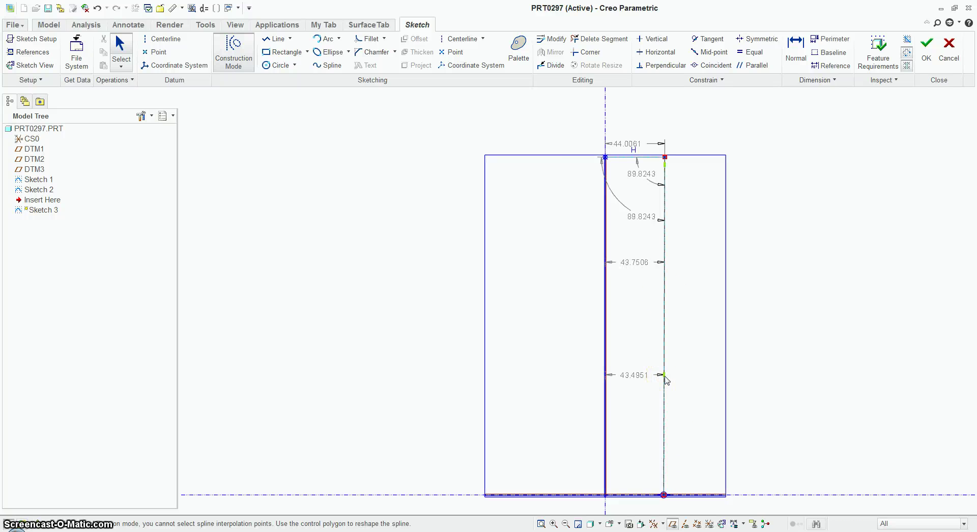
click(711, 433)
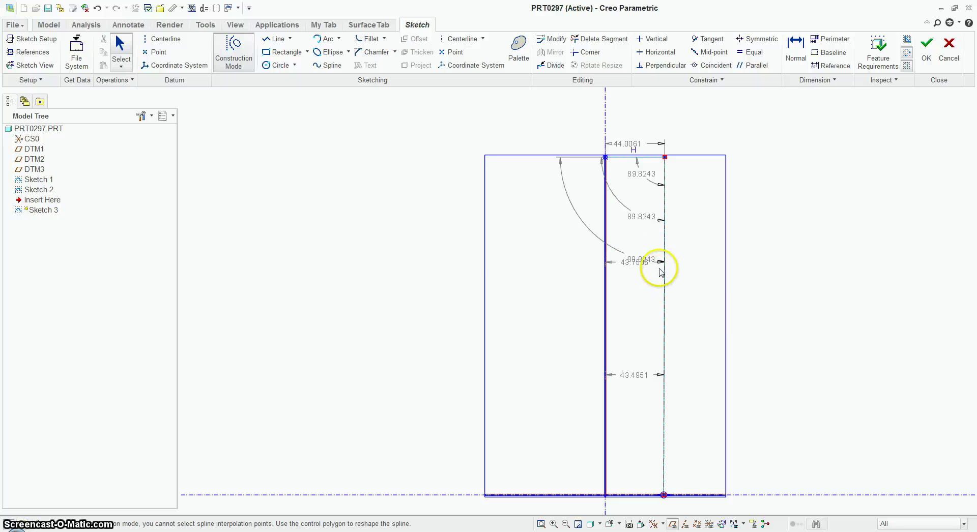
- Drag a control point left into an S-curve, with the lower leg vertical and upper legs equal
drag(666, 274, 588, 276)
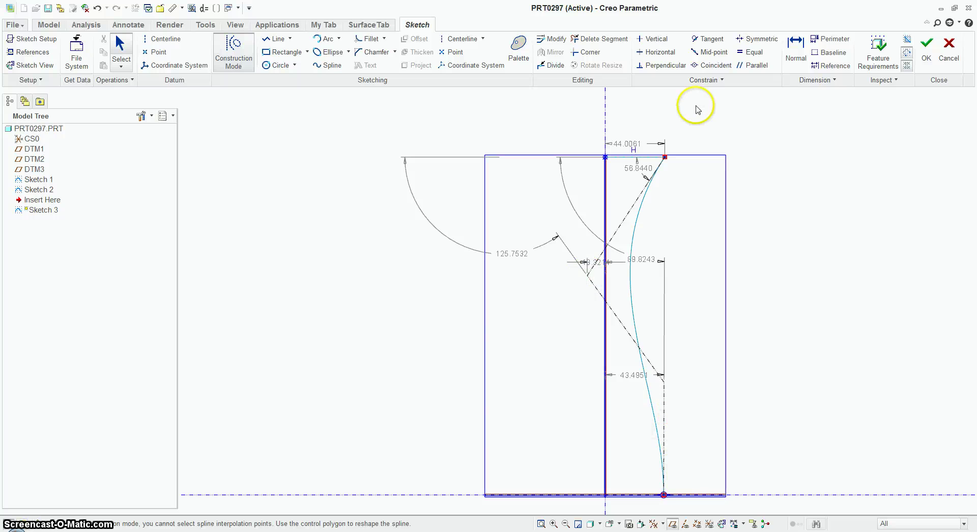
click(655, 39)
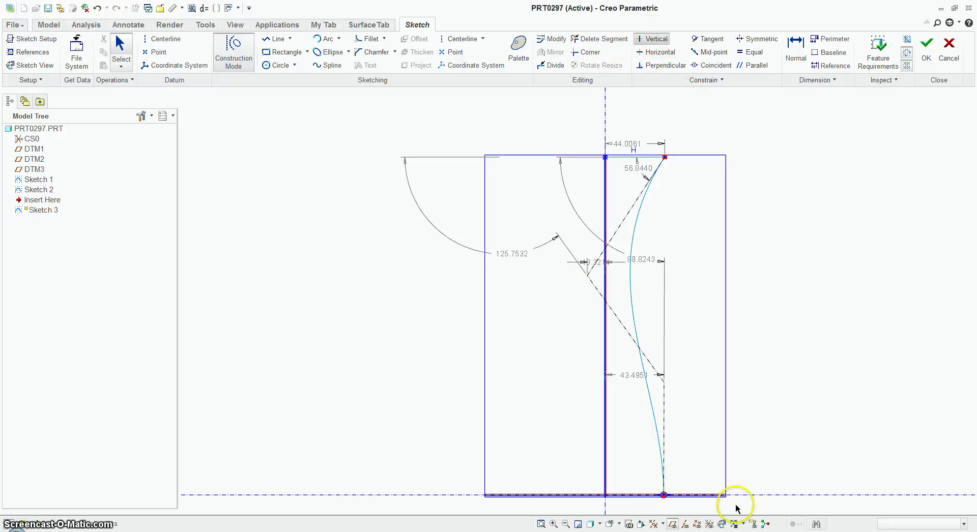
click(663, 415)
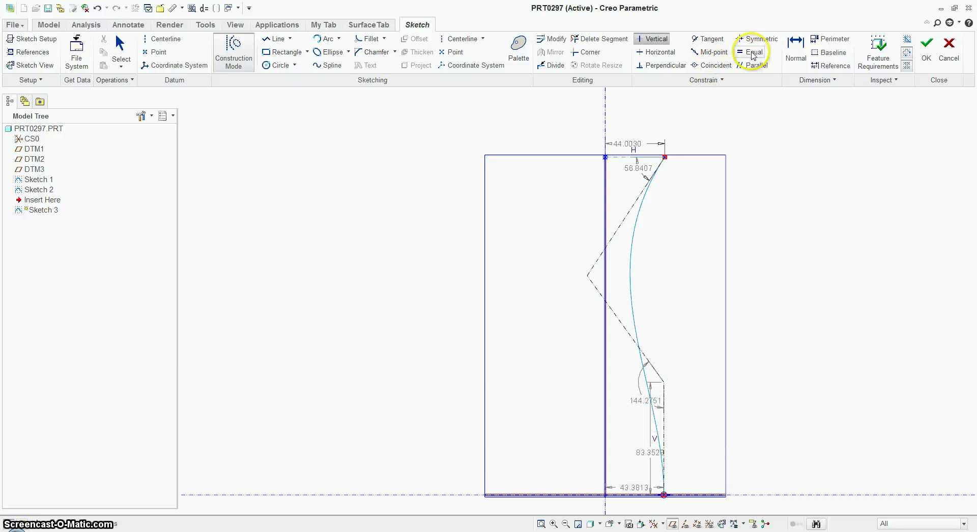
click(753, 52)
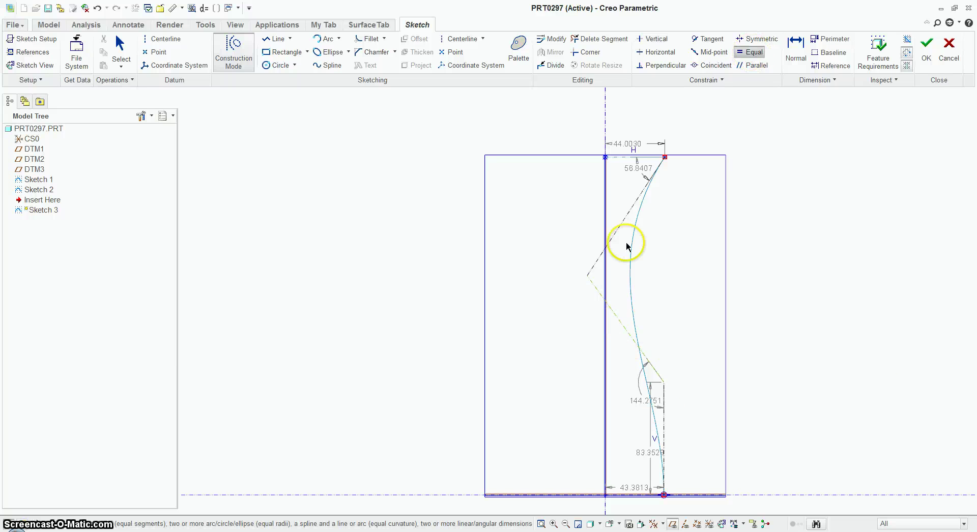
click(620, 225)
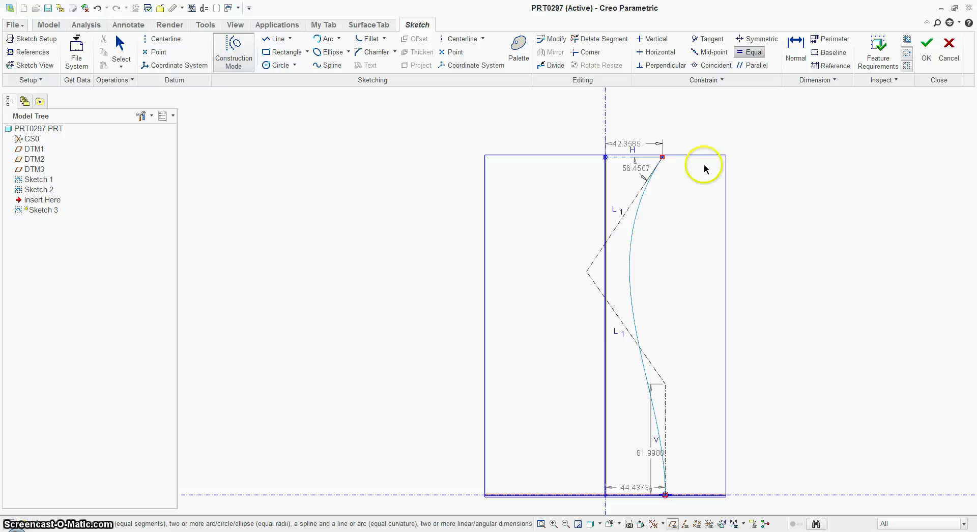
click(796, 51)
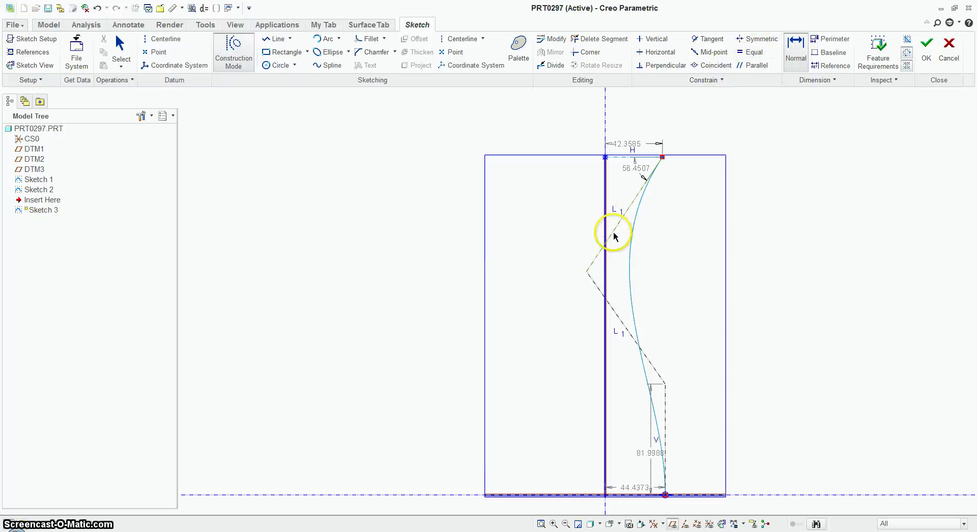
- Add a 50° angle dimension between the lower construction leg and the horizontal reference
click(591, 281)
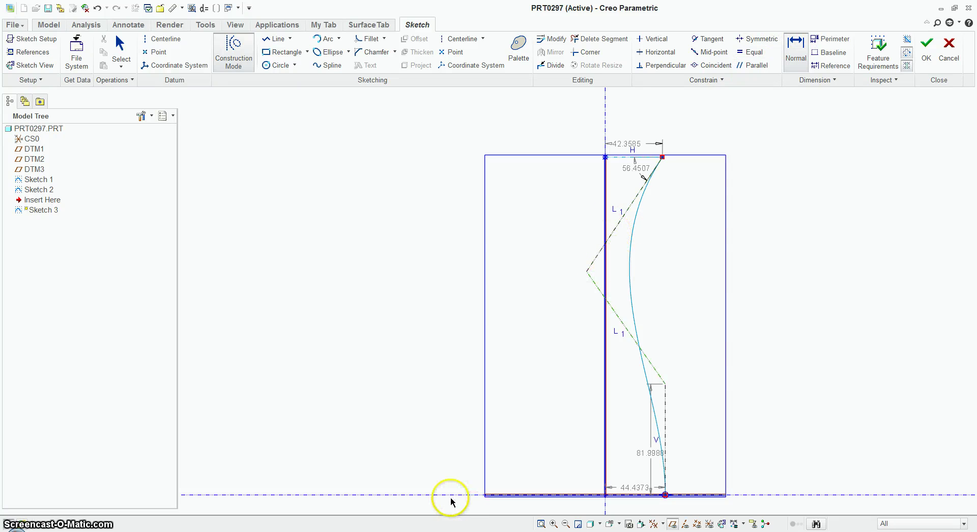
middle_click(557, 396)
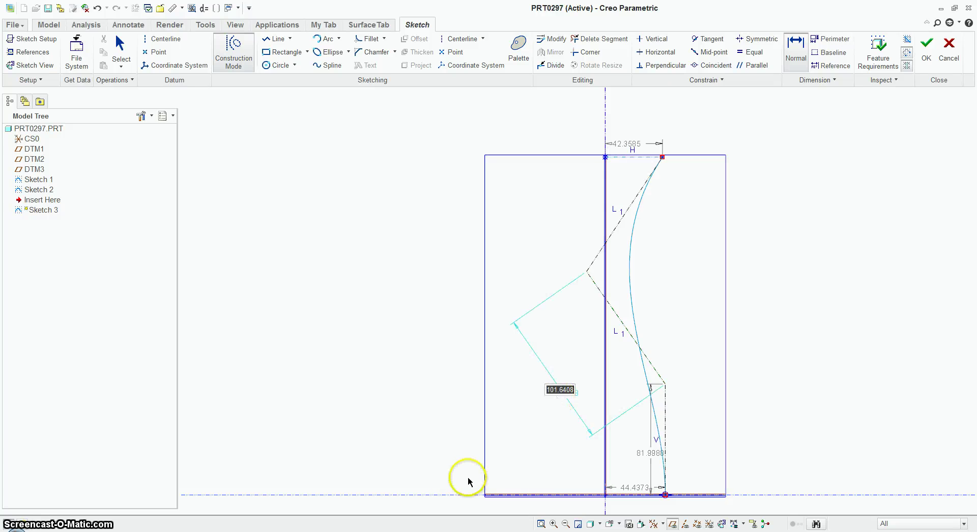
key(ctrl+z)
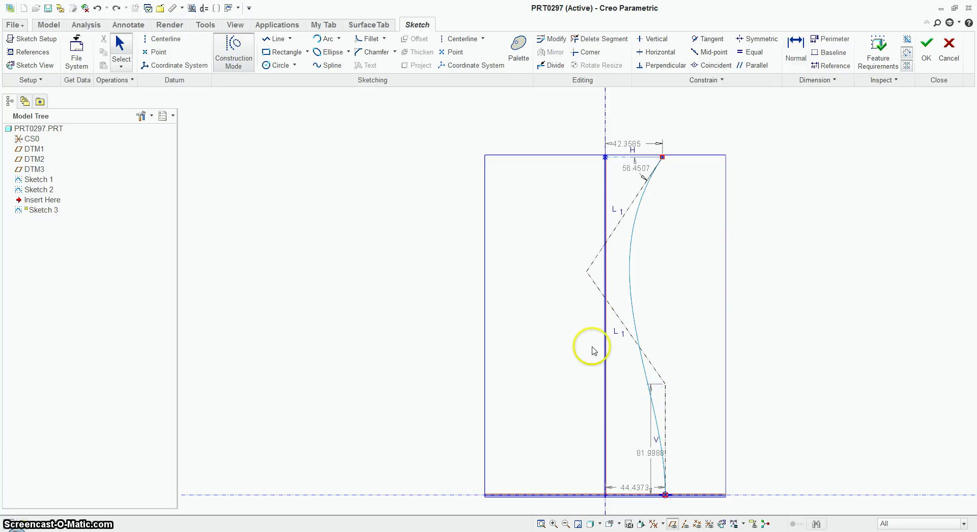
click(630, 272)
click(795, 50)
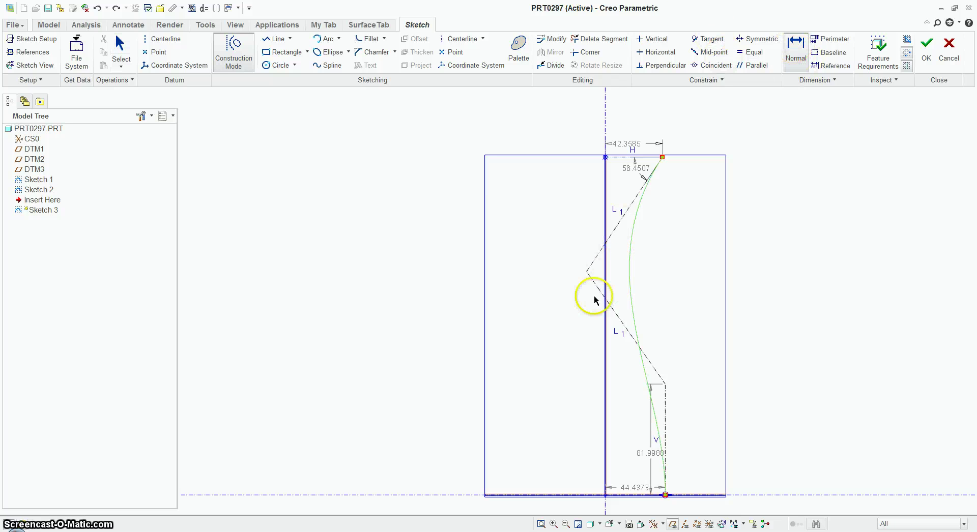
click(592, 283)
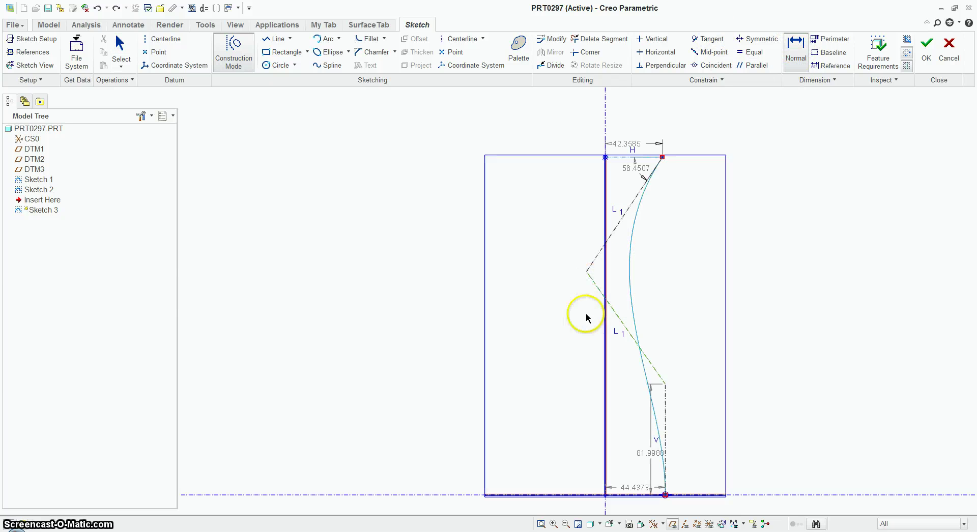
click(461, 495)
middle_click(544, 430)
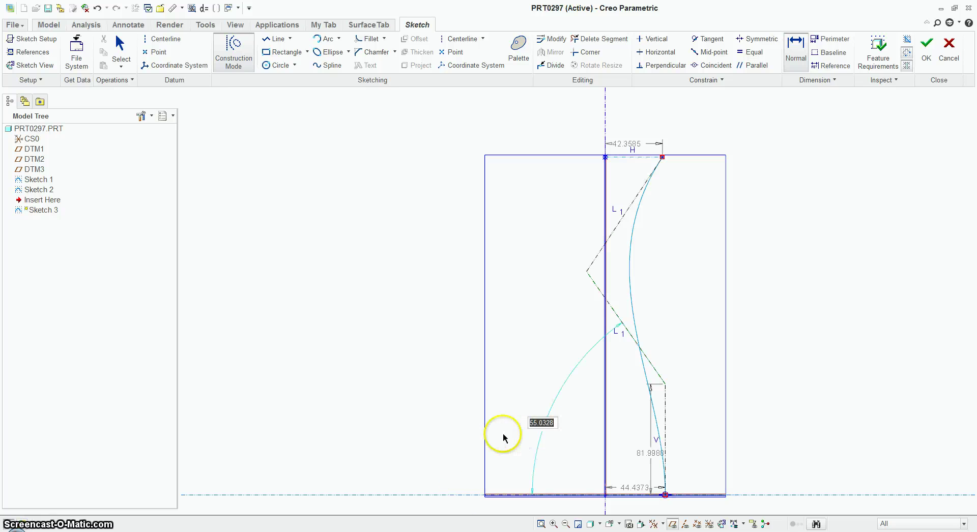
key(Return)
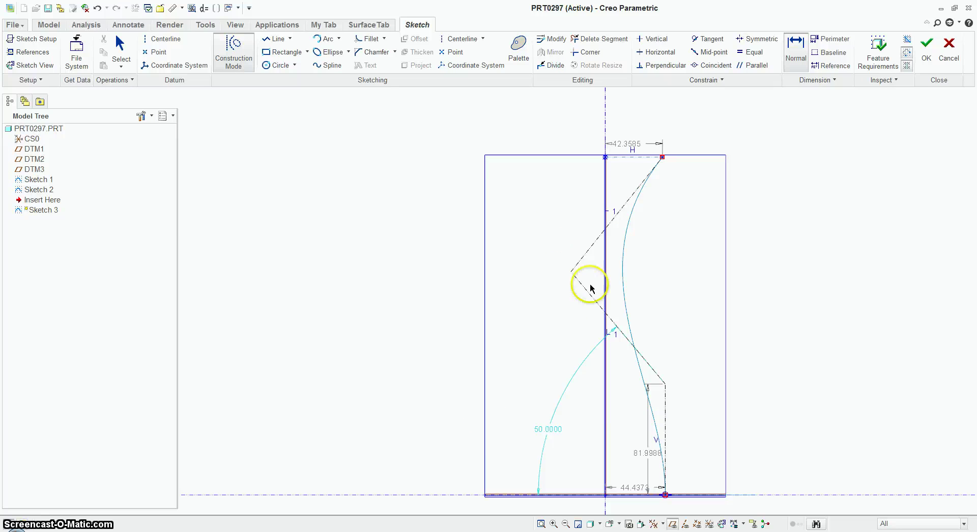
- Set the vertical height to 100, the bottom width to 40 and the top width to 45
double_click(636, 456)
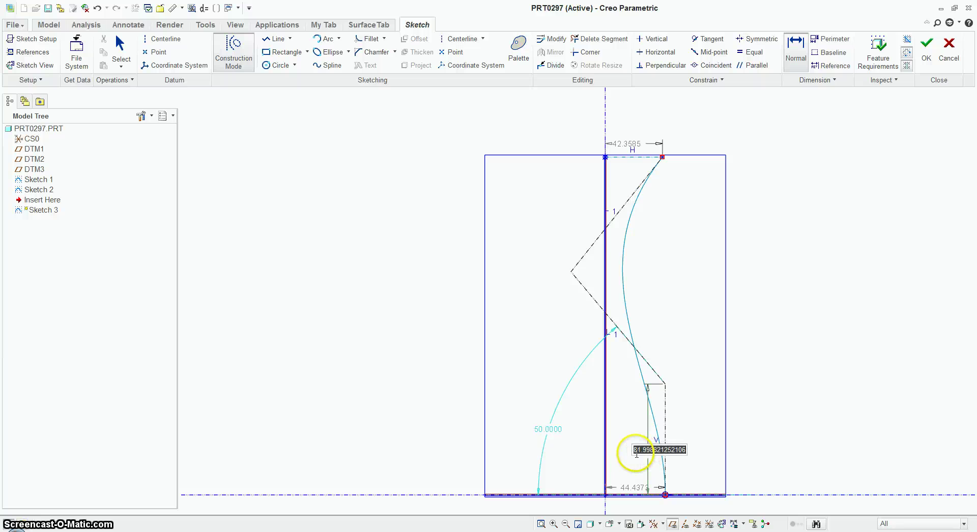
key(Return)
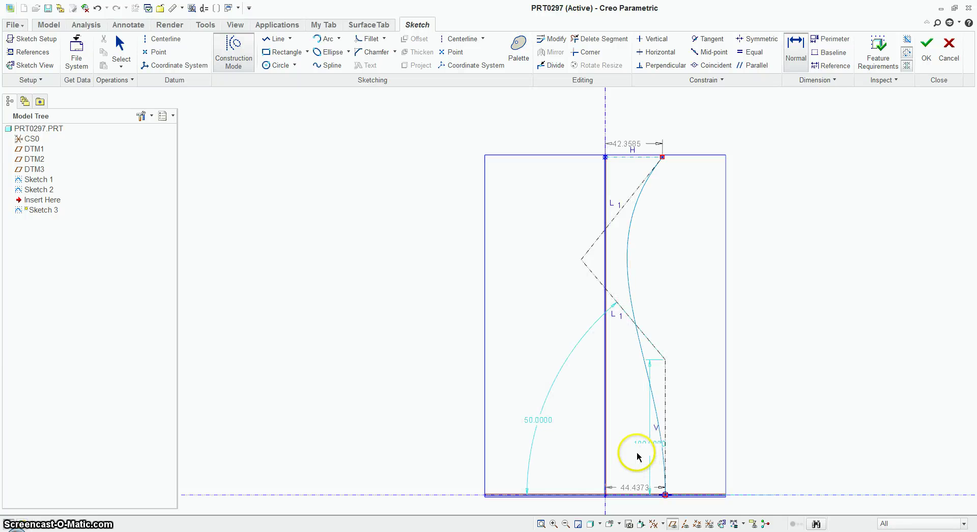
double_click(632, 488)
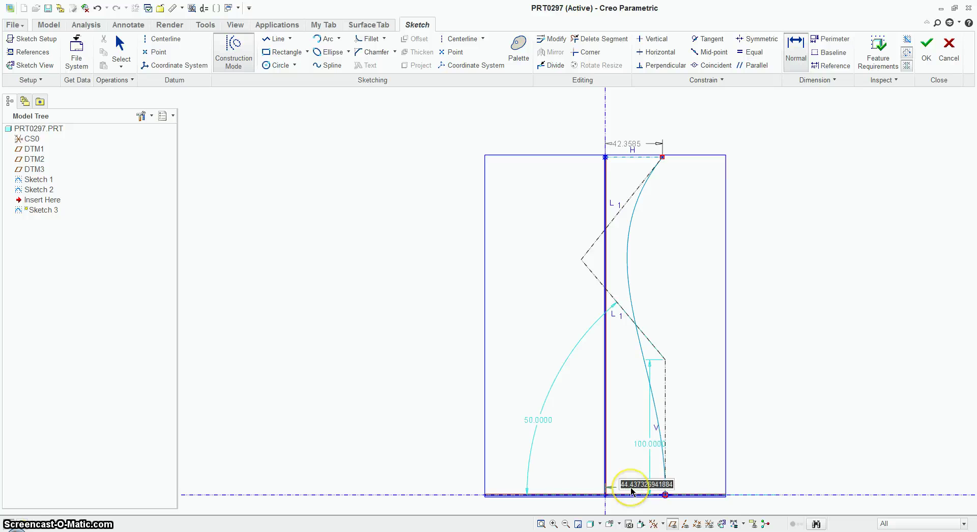
text(40)
key(Return)
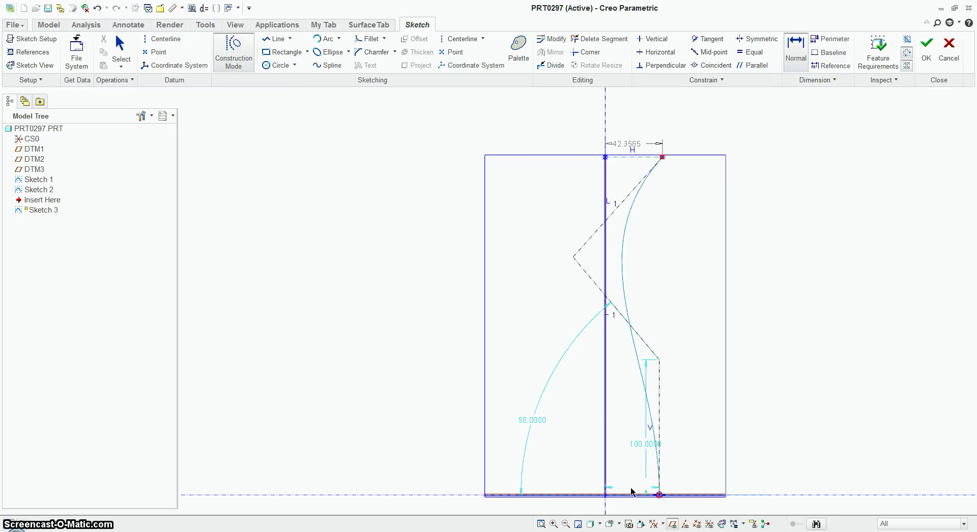
click(629, 147)
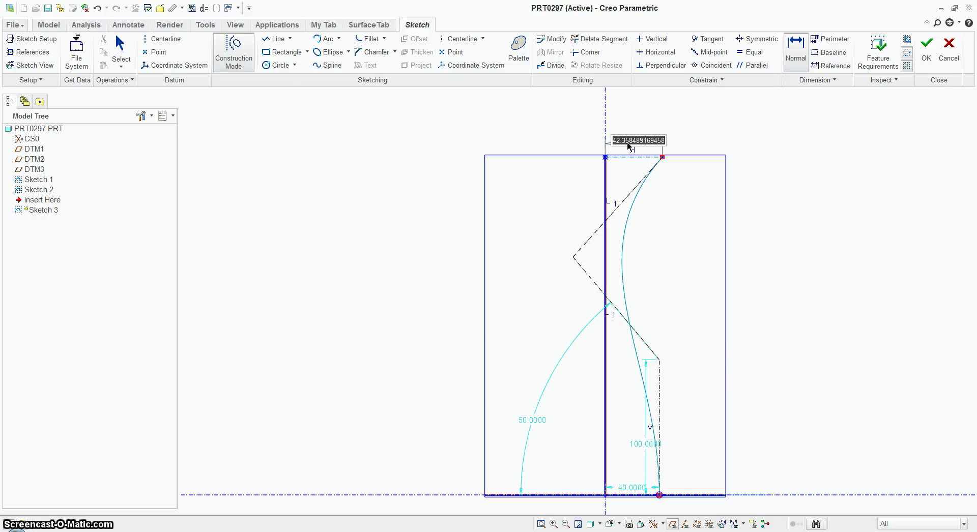
text(45)
key(Return)
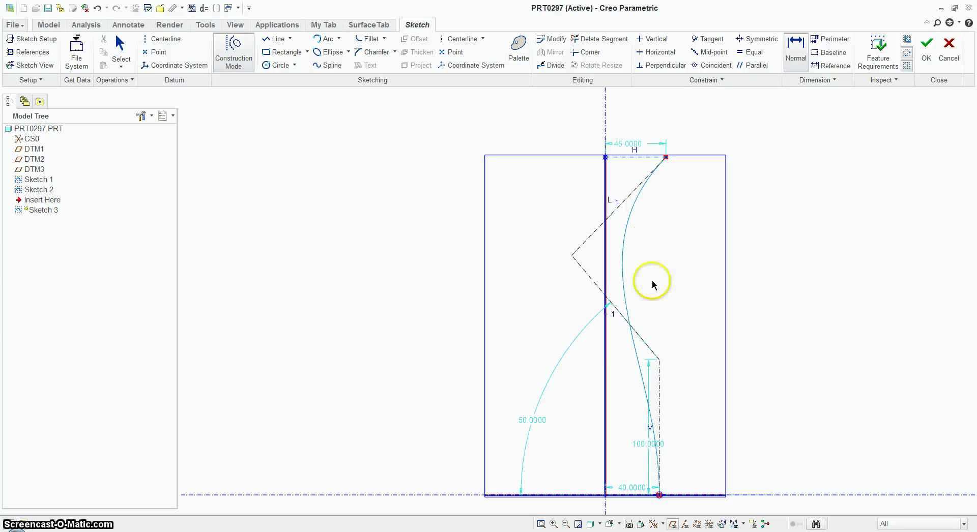
- Change the arc angle to 45 and the vertical height to 75, then finish Sketch 3
double_click(537, 422)
text(45)
key(Return)
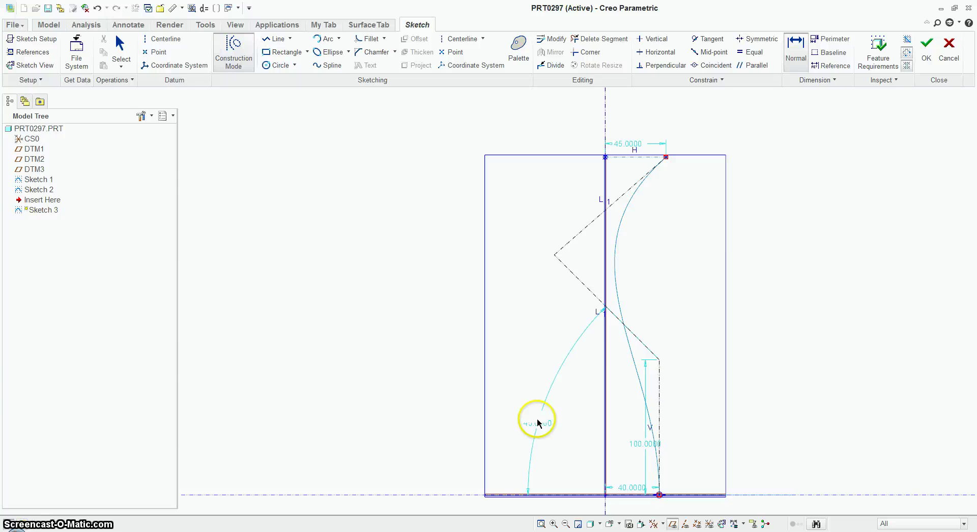
double_click(639, 446)
text(75)
key(Return)
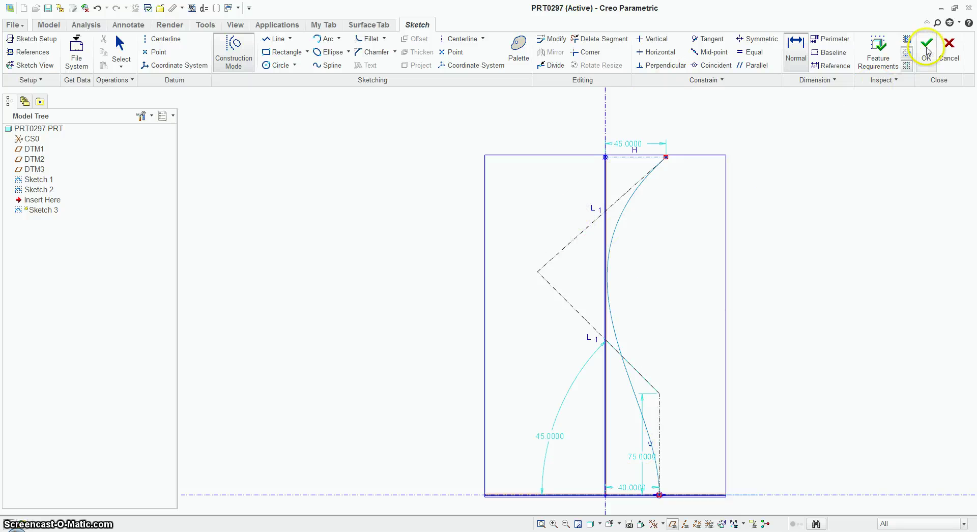
click(927, 51)
- Intersect Sketch 3 with Sketch 1 to create Intersect 1
key(ctrl+d)
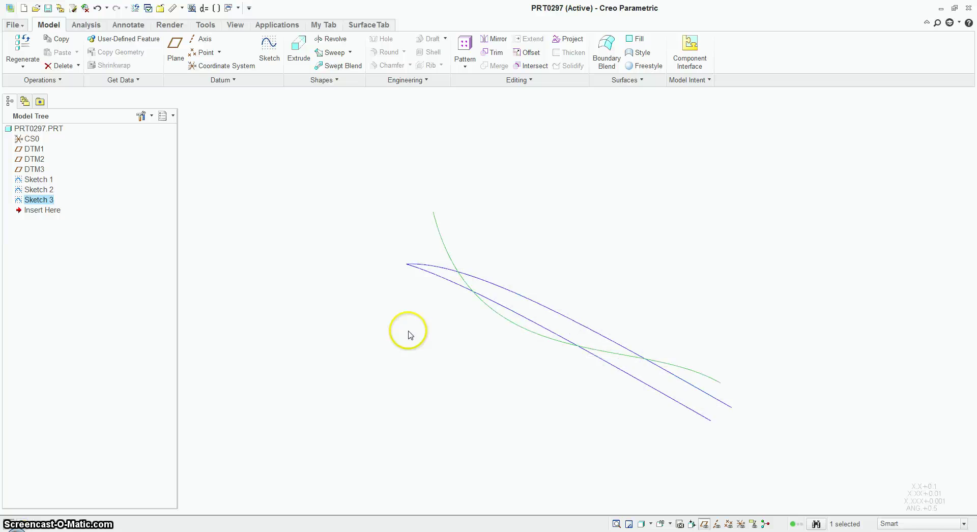
middle_drag(410, 335, 514, 361)
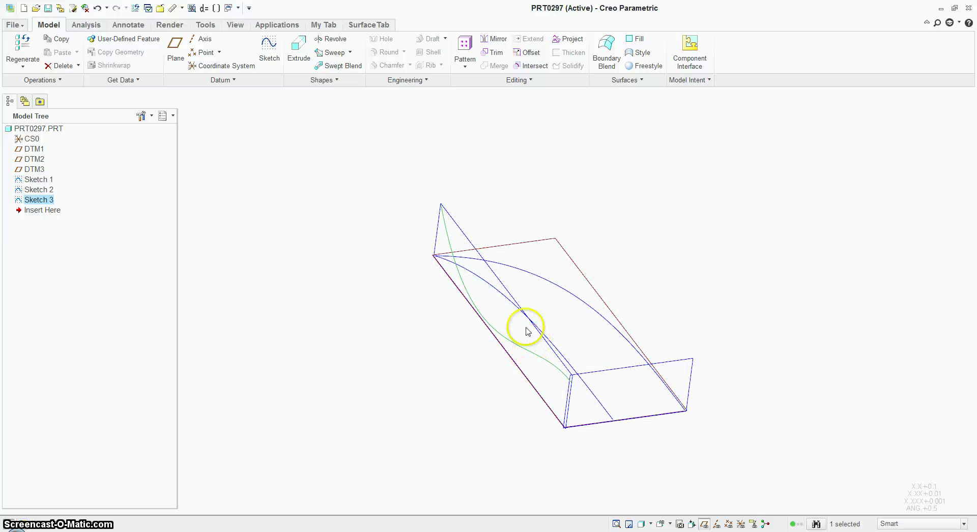
ctrl+click(544, 279)
click(533, 65)
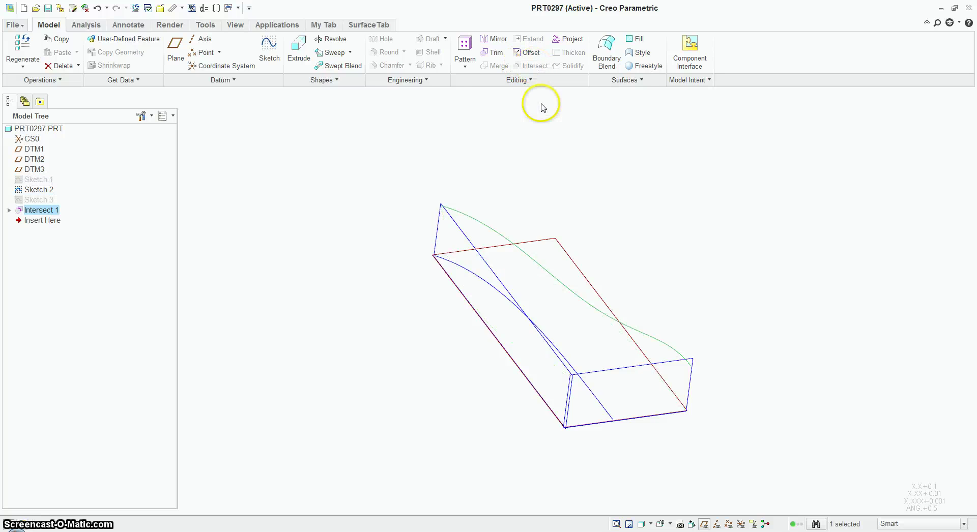
- Unhide Sketch 3 and intersect it with Sketch 2 to create Intersect 2
right_click(42, 202)
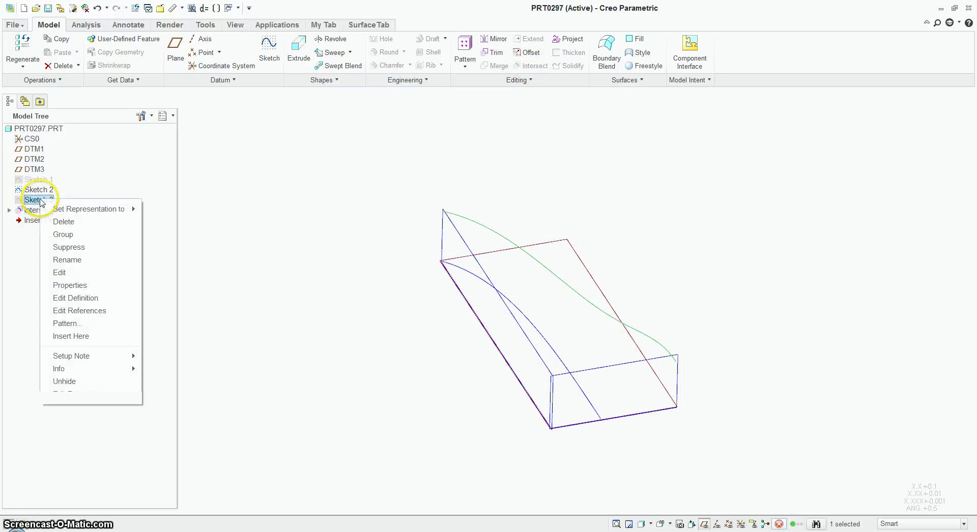
click(80, 382)
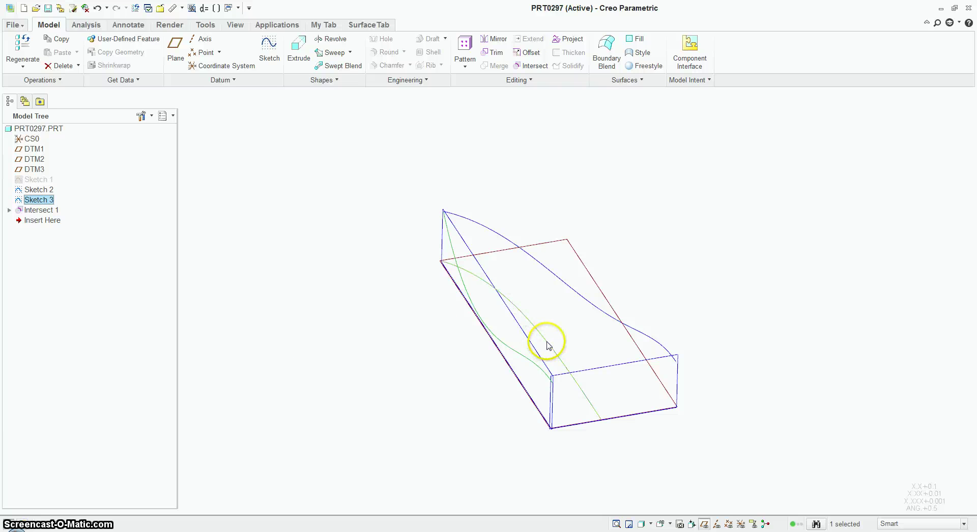
click(514, 353)
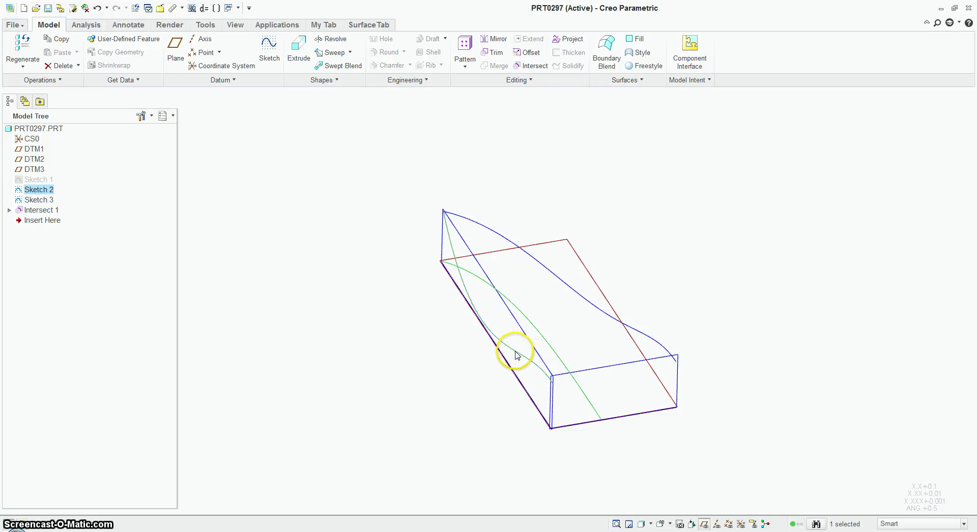
click(531, 66)
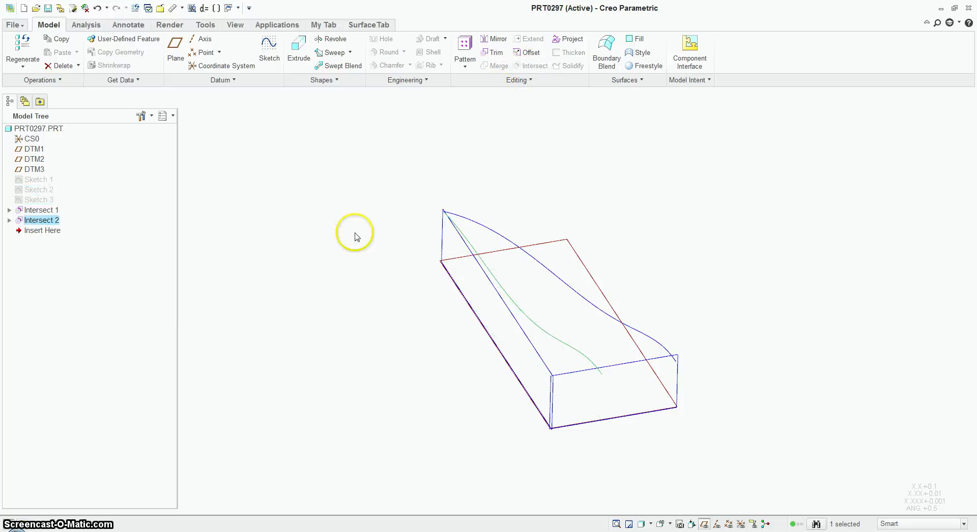
middle_drag(314, 244, 313, 246)
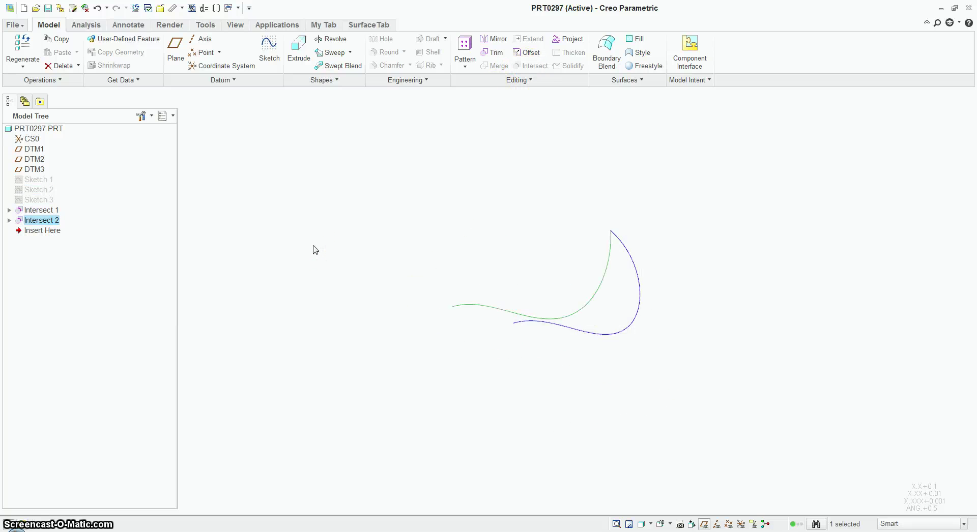
click(316, 275)
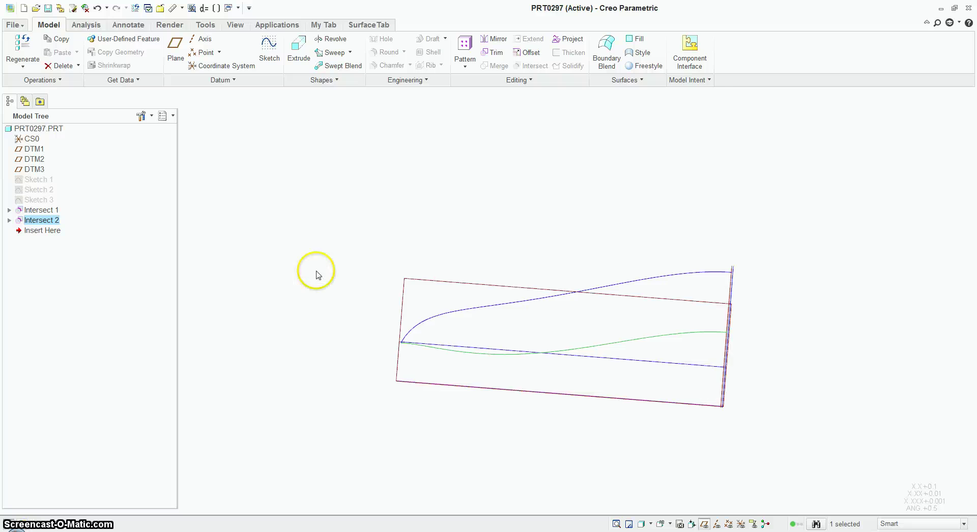
middle_drag(312, 323, 317, 330)
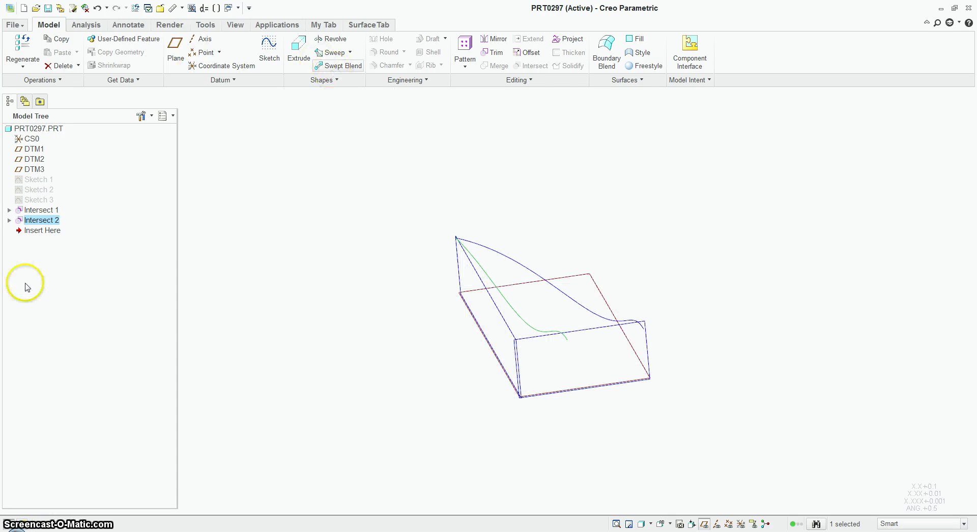
click(38, 231)
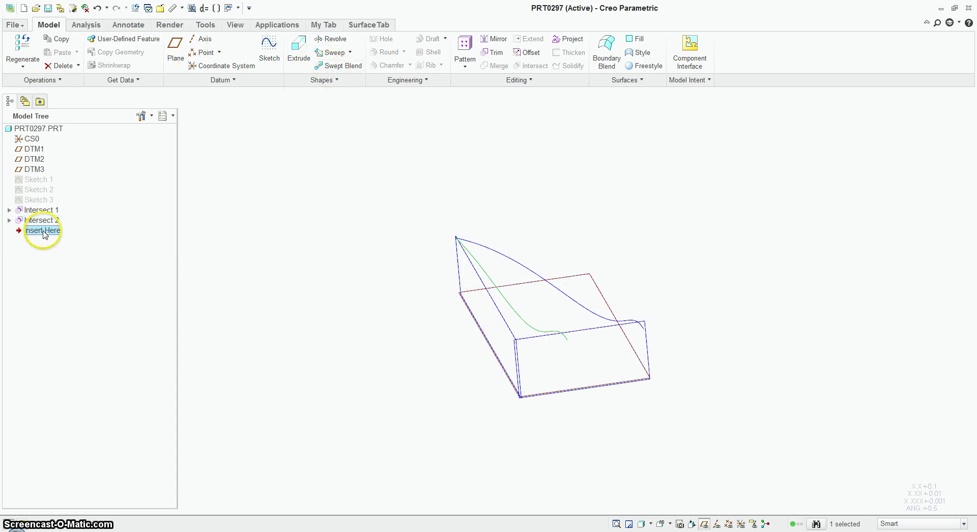
- Sweep along the green intersect curve with its start flipped and the second curve added, then open the section sketch
click(333, 53)
middle_drag(667, 299, 608, 344)
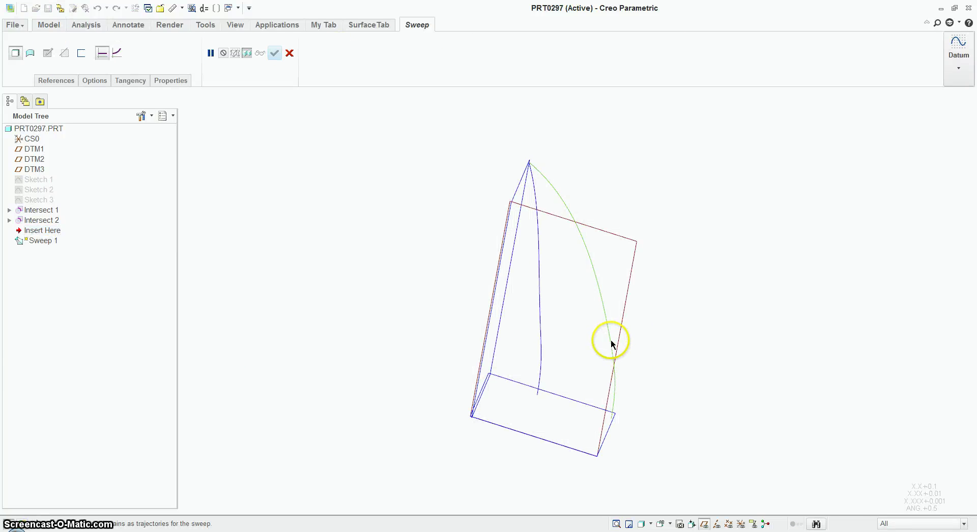
click(611, 344)
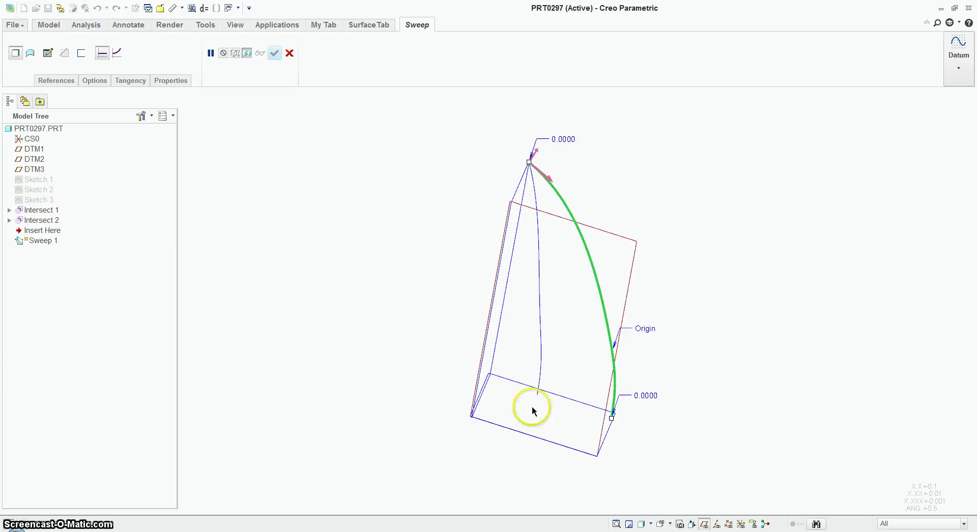
click(544, 177)
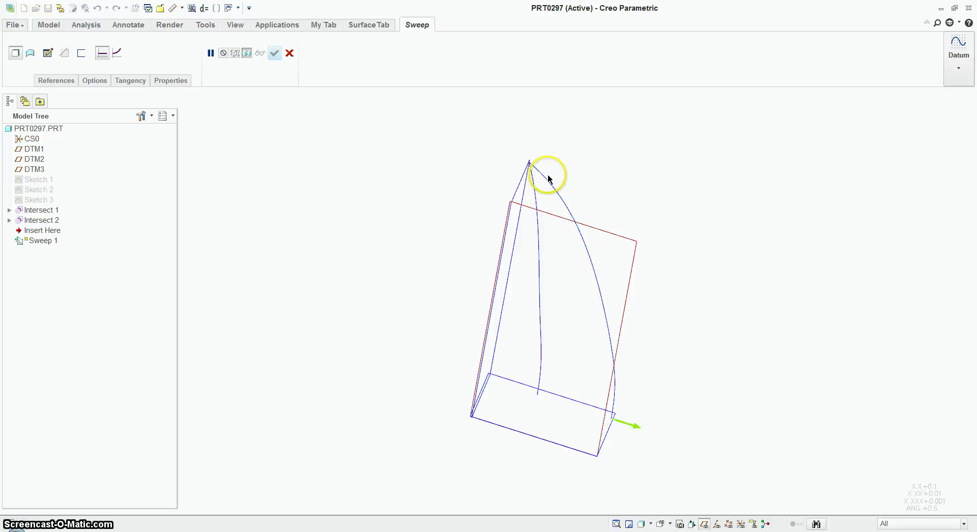
ctrl+click(540, 338)
click(47, 54)
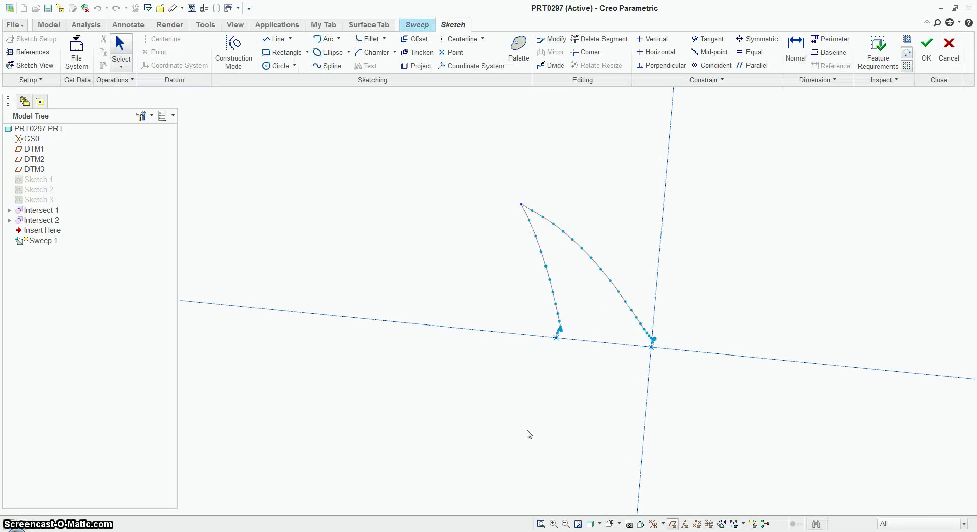
- Draw rounded end arcs at the endpoints of both trajectory curves
click(324, 38)
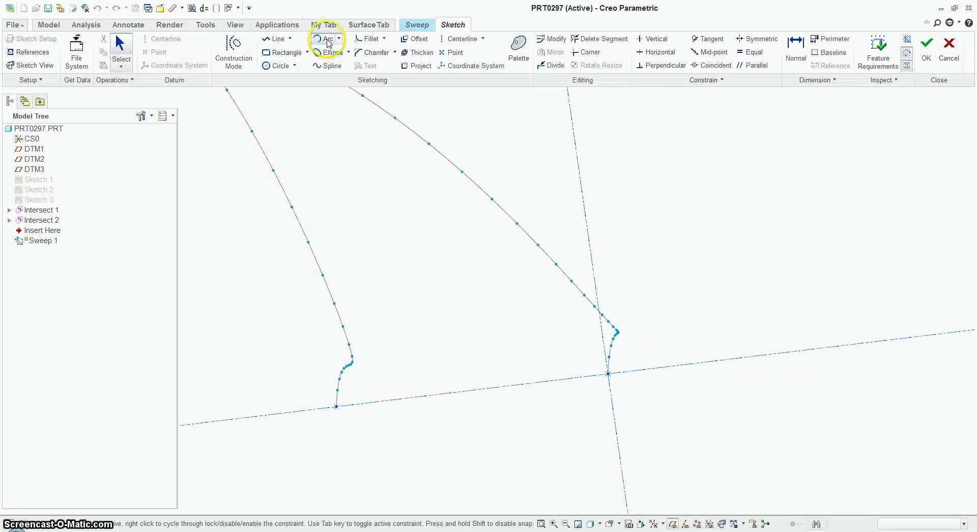
click(338, 38)
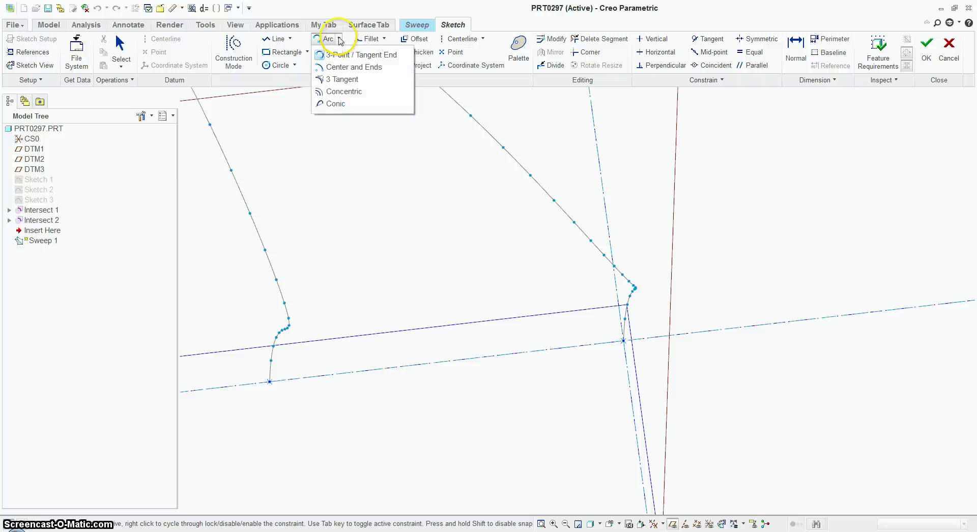
click(337, 79)
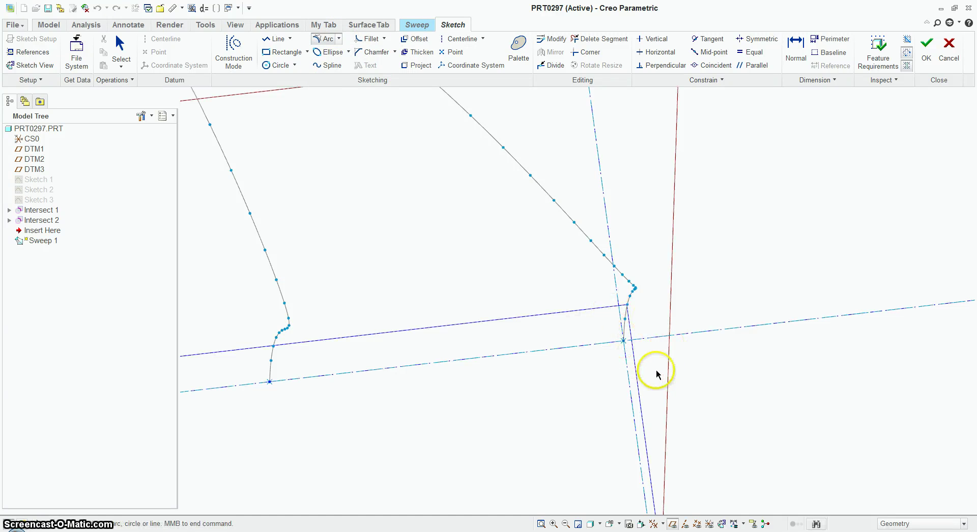
middle_drag(368, 90, 304, 51)
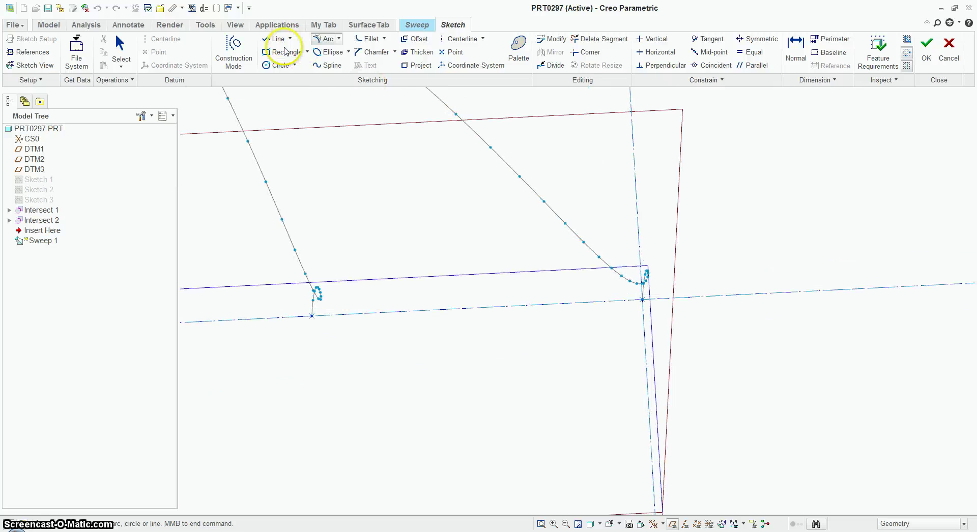
click(338, 39)
click(328, 53)
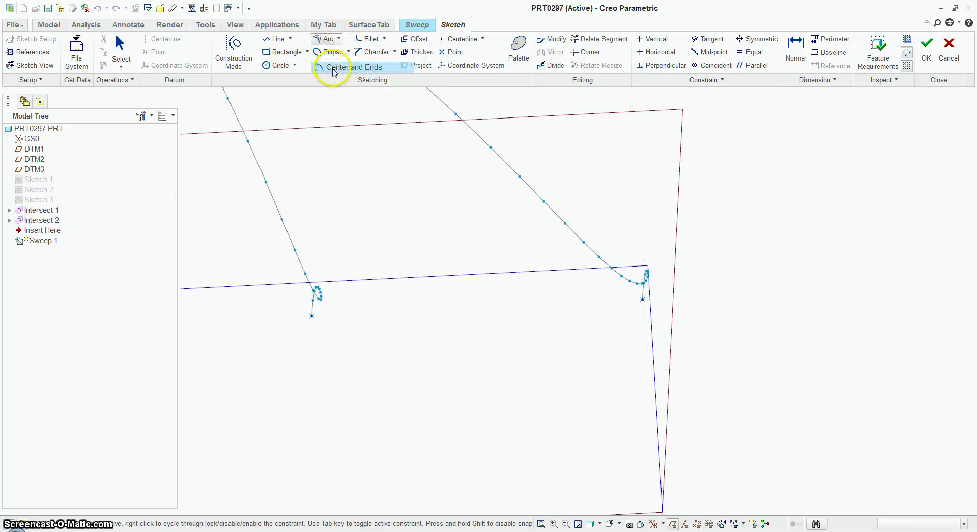
click(642, 299)
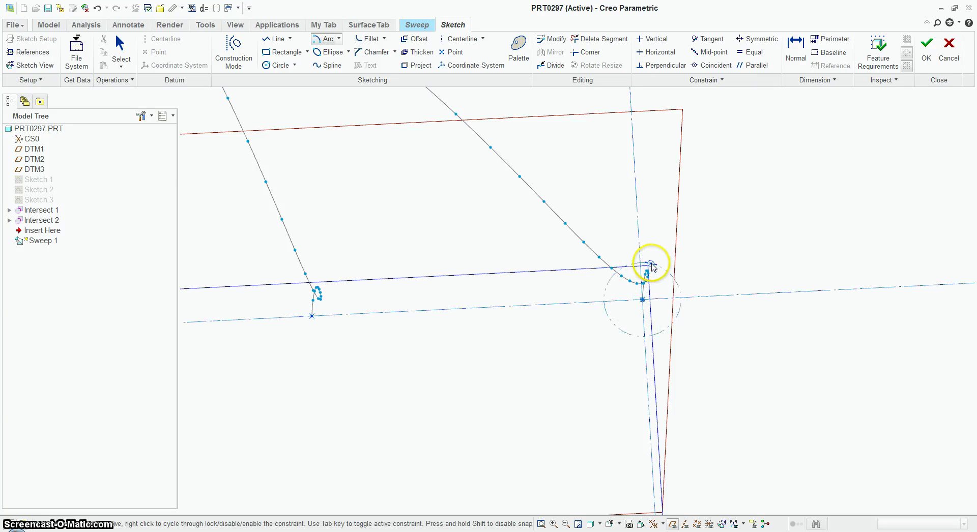
click(652, 264)
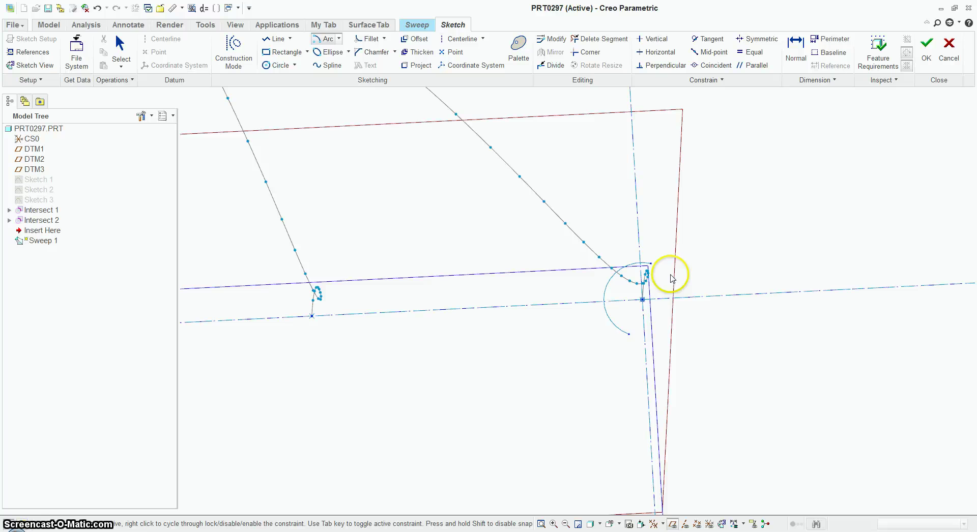
middle_drag(575, 336, 625, 204)
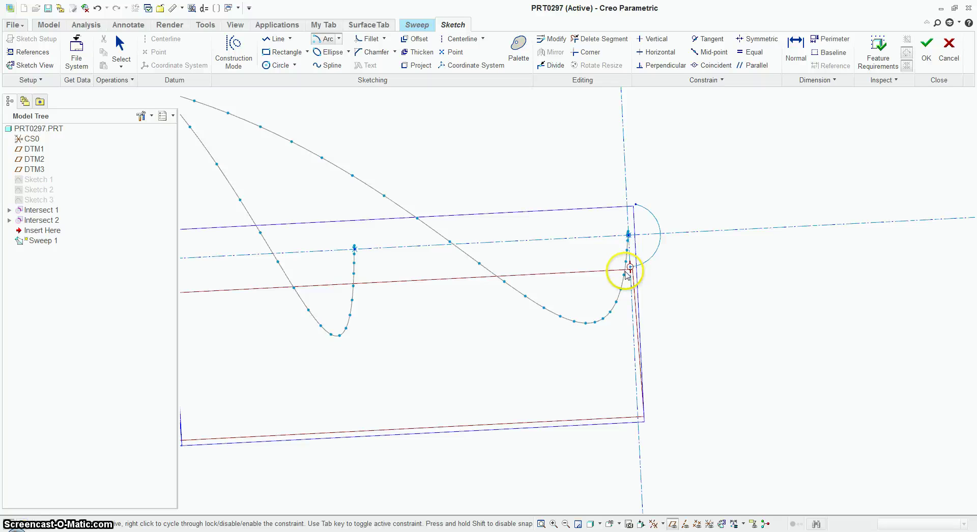
middle_drag(534, 273, 517, 317)
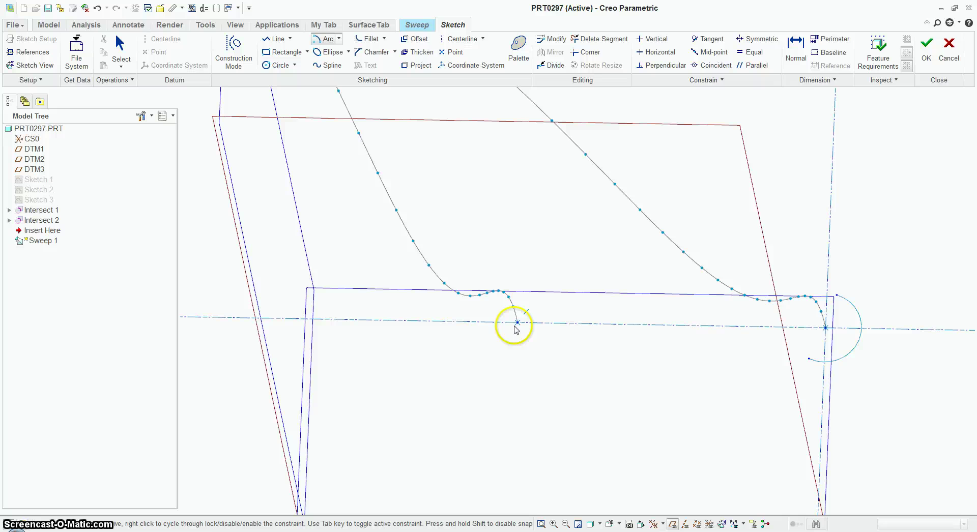
click(517, 322)
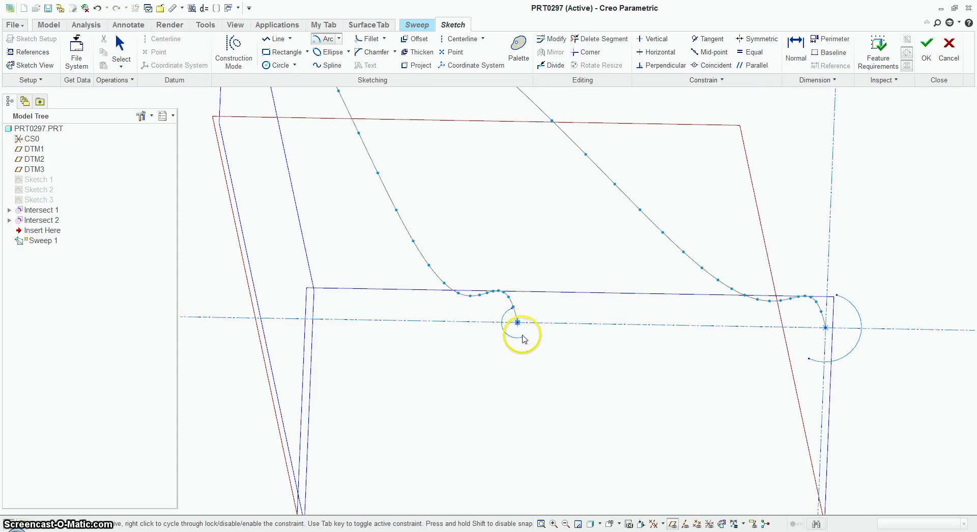
click(517, 355)
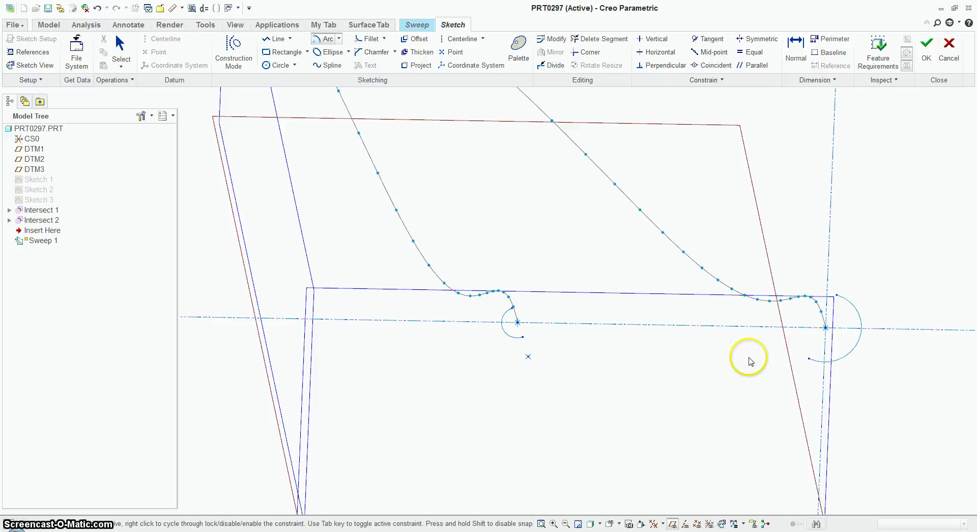
click(809, 360)
- Join the two end arcs along the lower side with a conic curve
click(339, 39)
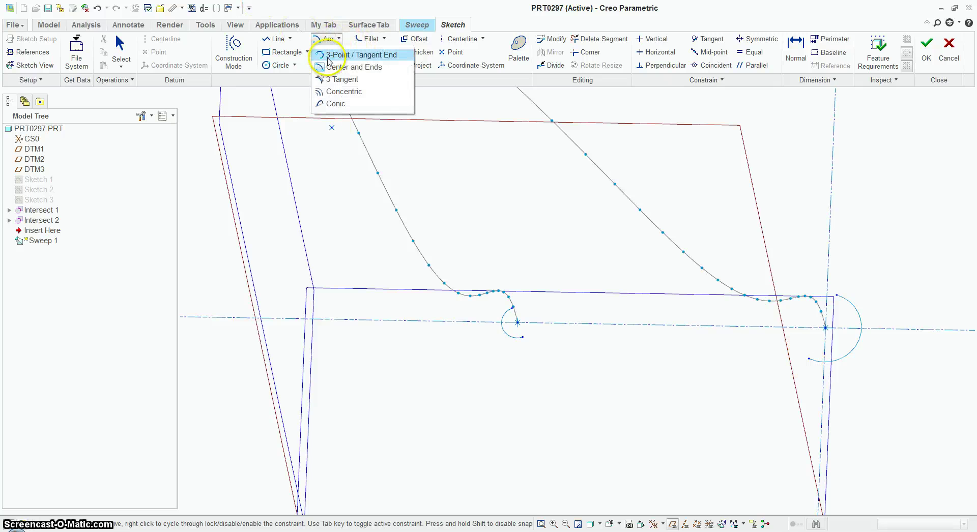
click(346, 53)
click(523, 337)
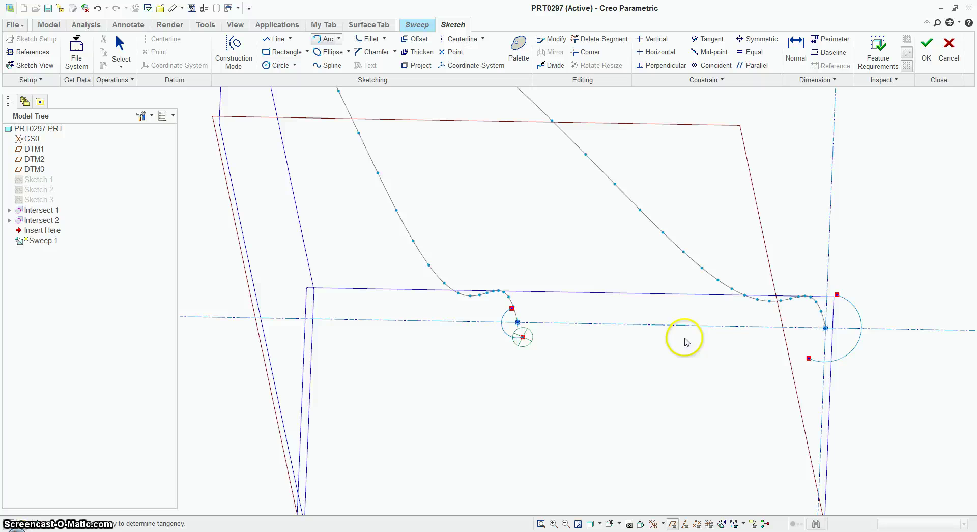
click(809, 360)
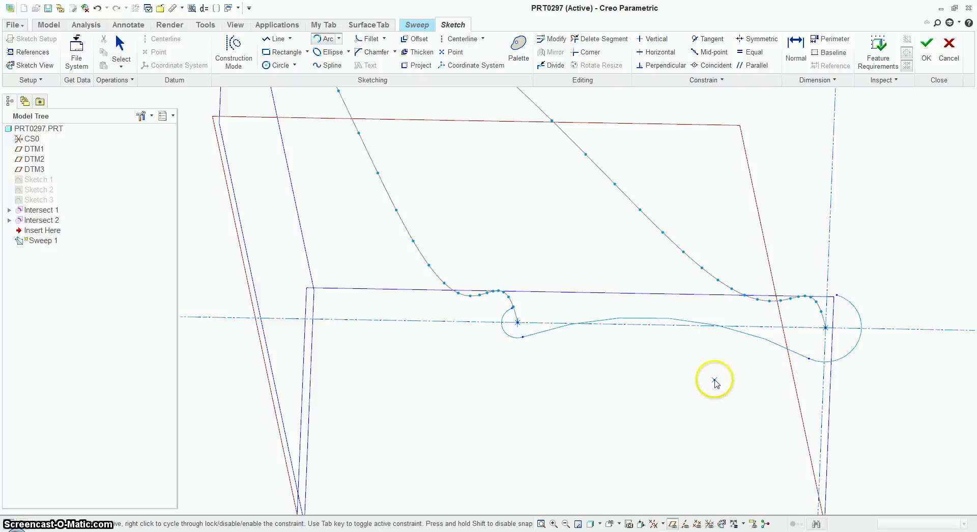
middle_click(518, 312)
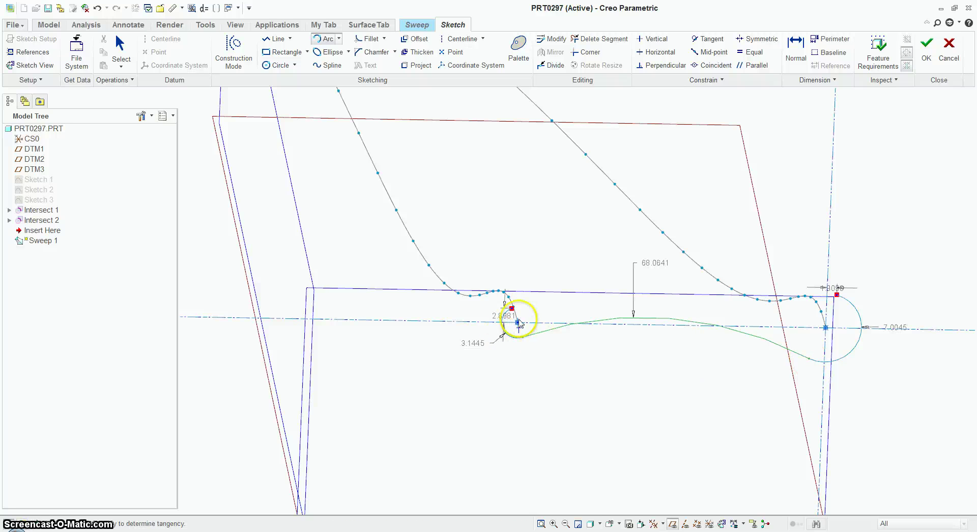
- Close the profile with a three-point arc along the upper side
click(330, 41)
click(513, 309)
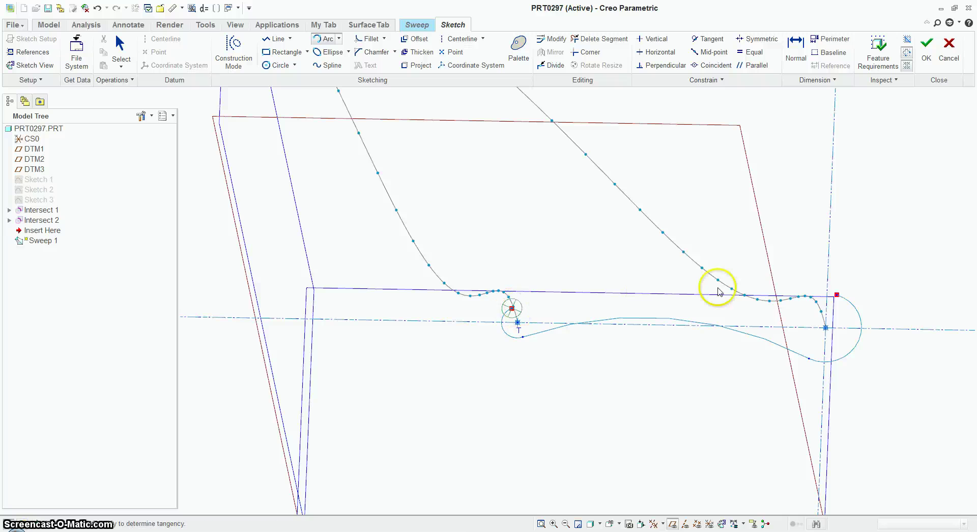
click(837, 296)
click(657, 288)
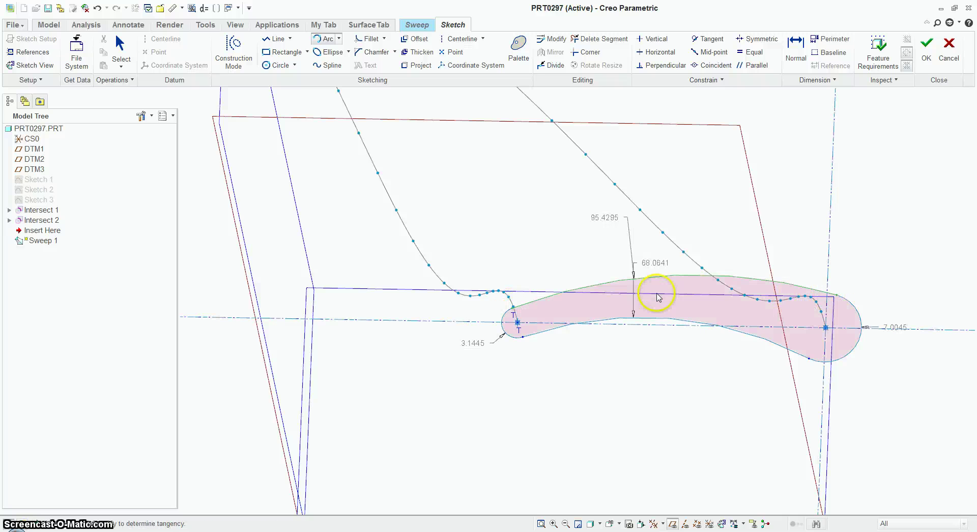
middle_click(656, 287)
- Make the upper and lower side curves tangent to the trailing end arc
click(718, 43)
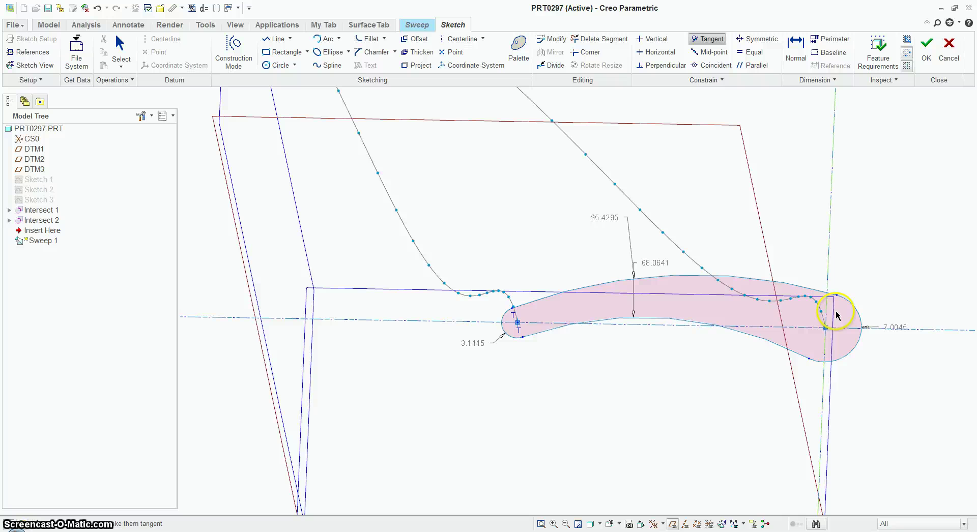
click(817, 294)
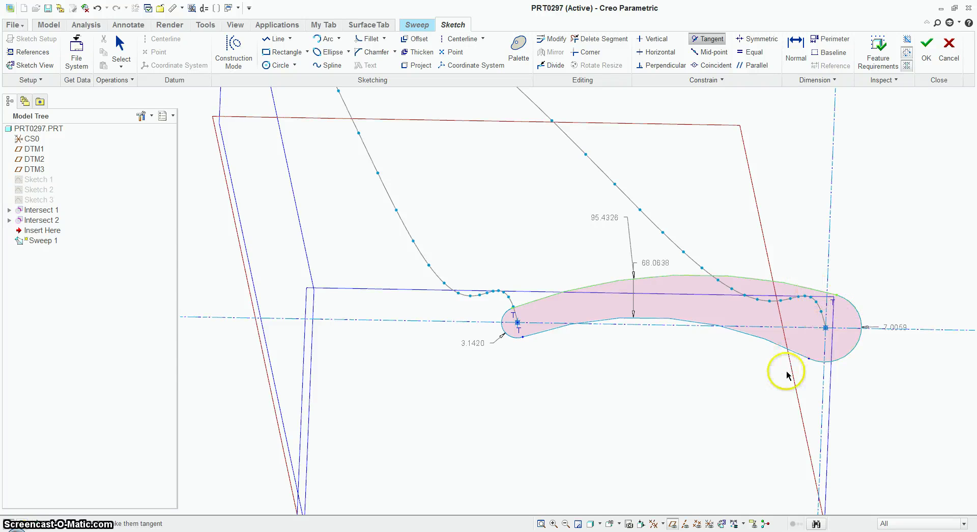
click(822, 306)
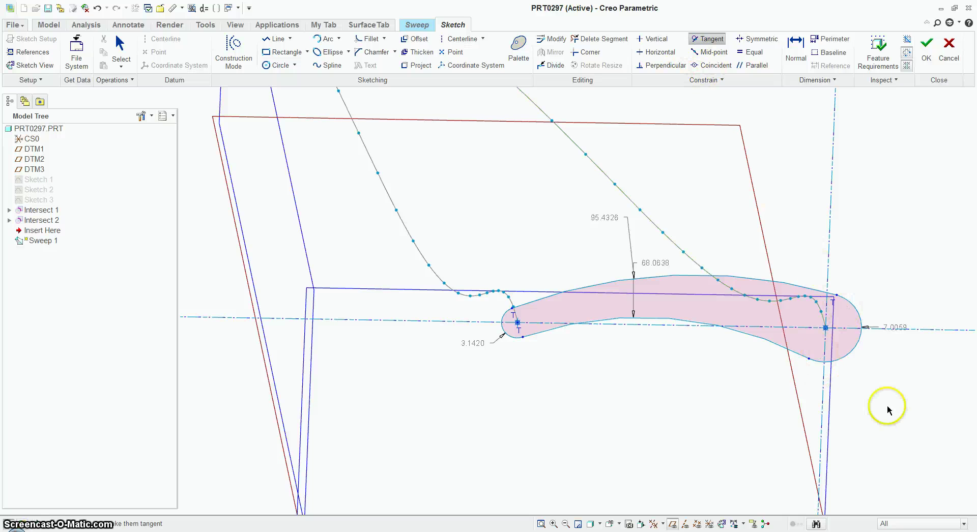
click(795, 355)
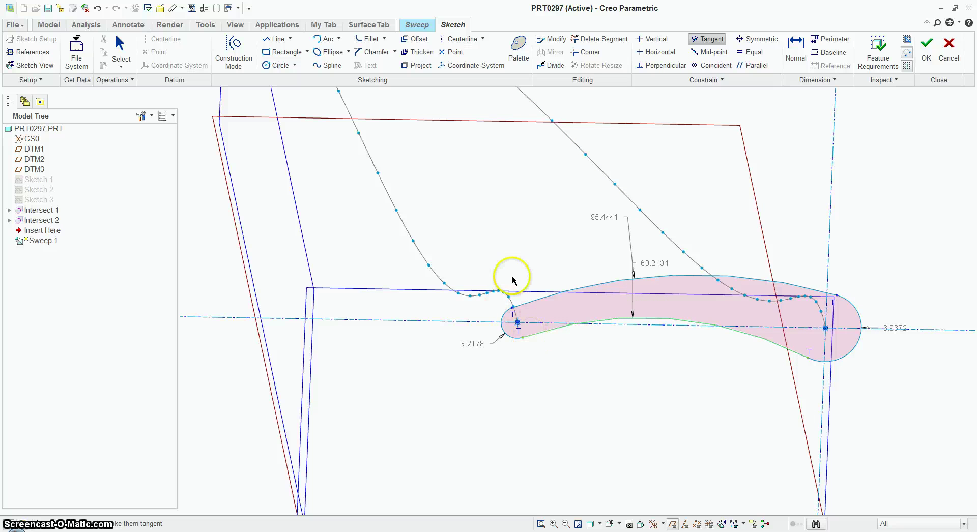
middle_drag(480, 312, 426, 362)
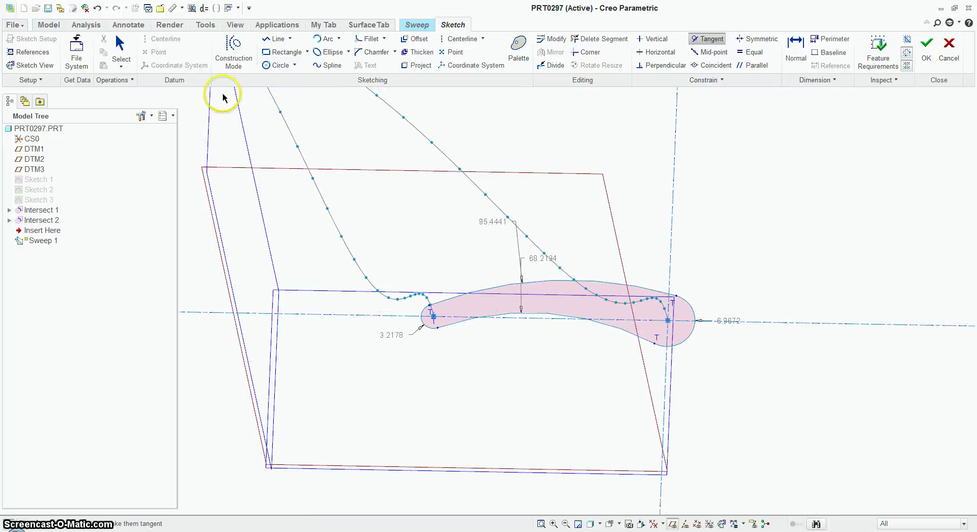
- Set the leading end radius to 1 and the trailing end radius to 4
click(120, 48)
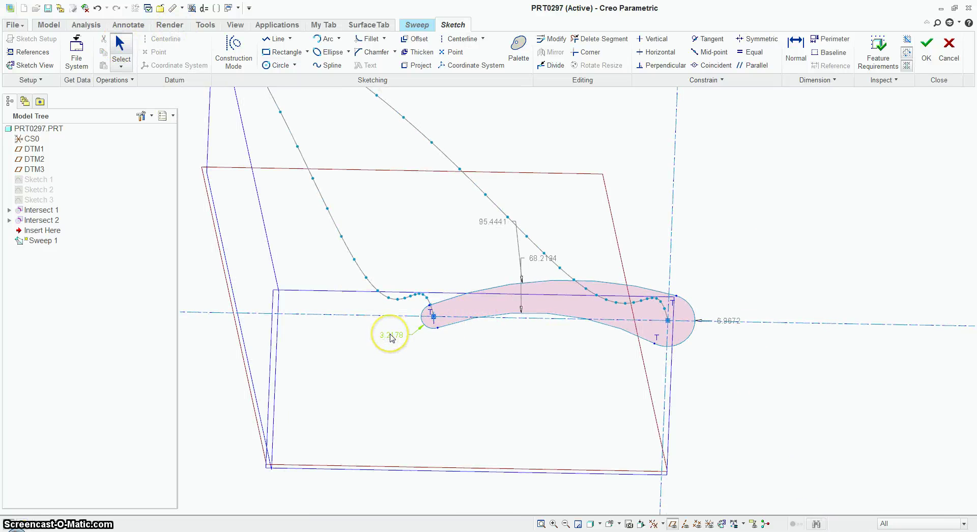
key(Return)
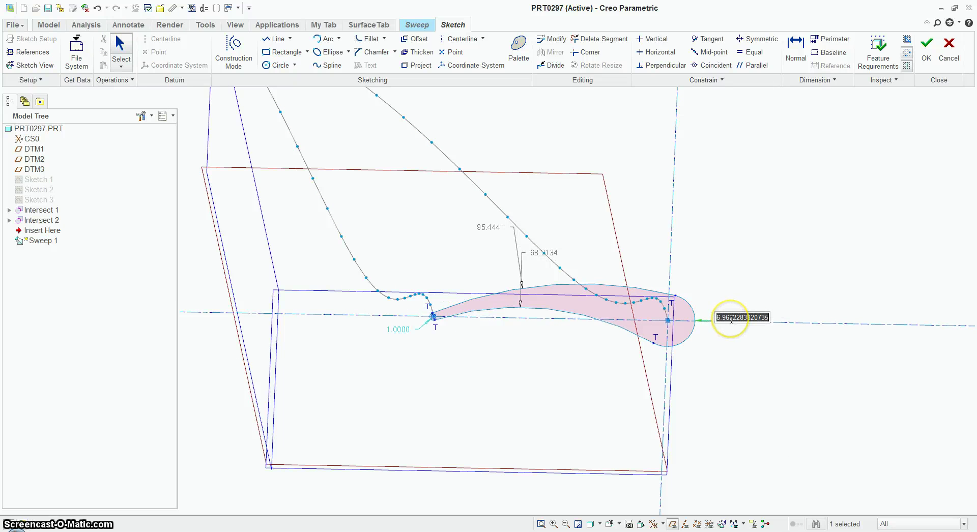
text(4)
key(Return)
- Set the height dimension to 200 and the 95.4441 profile dimension to 150
scroll(535, 265, up, 3)
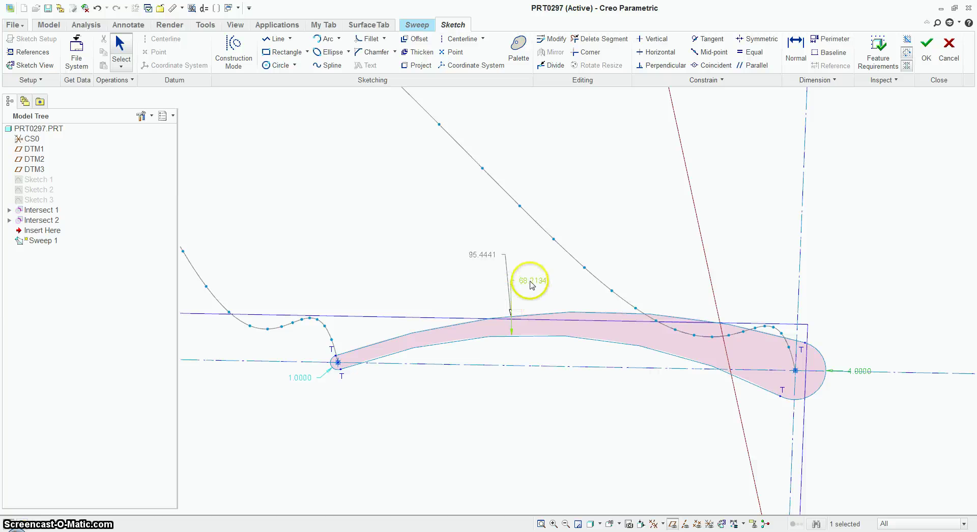
double_click(532, 285)
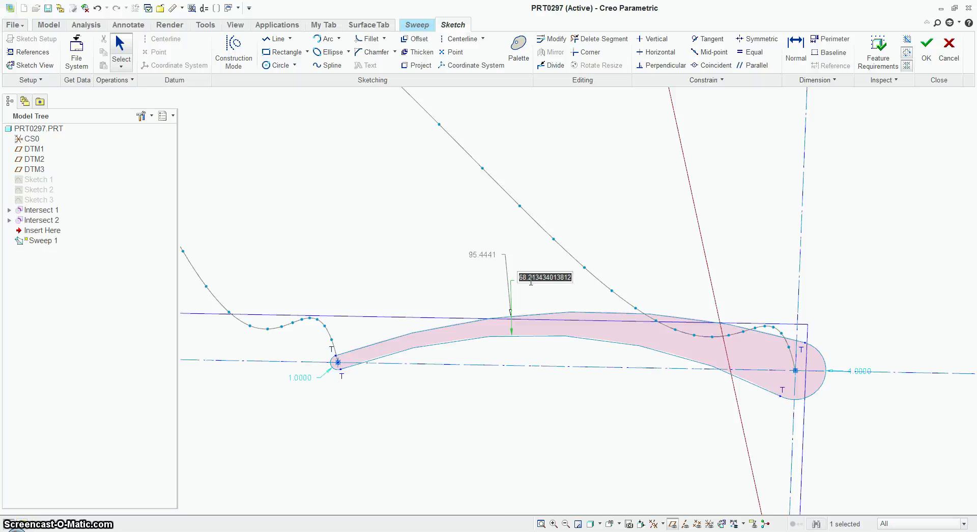
text(100)
key(Return)
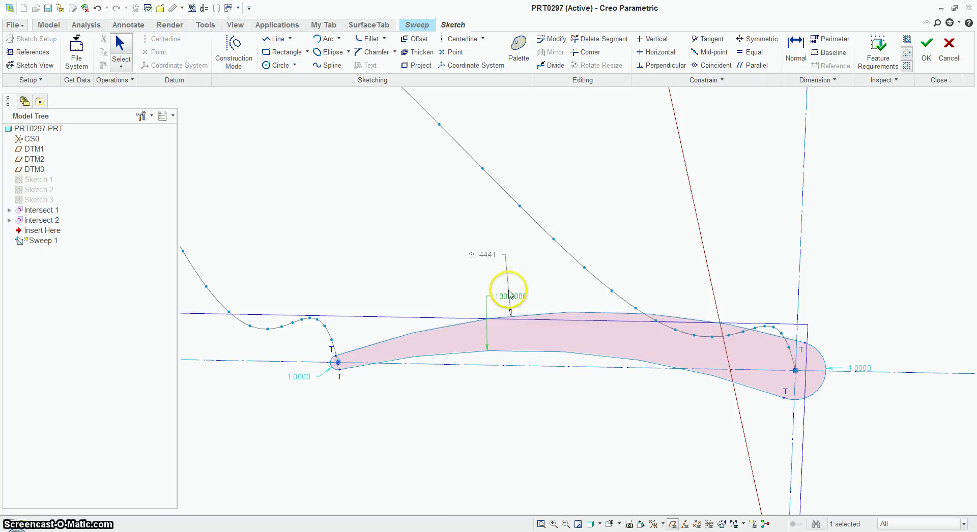
text(125)
key(Return)
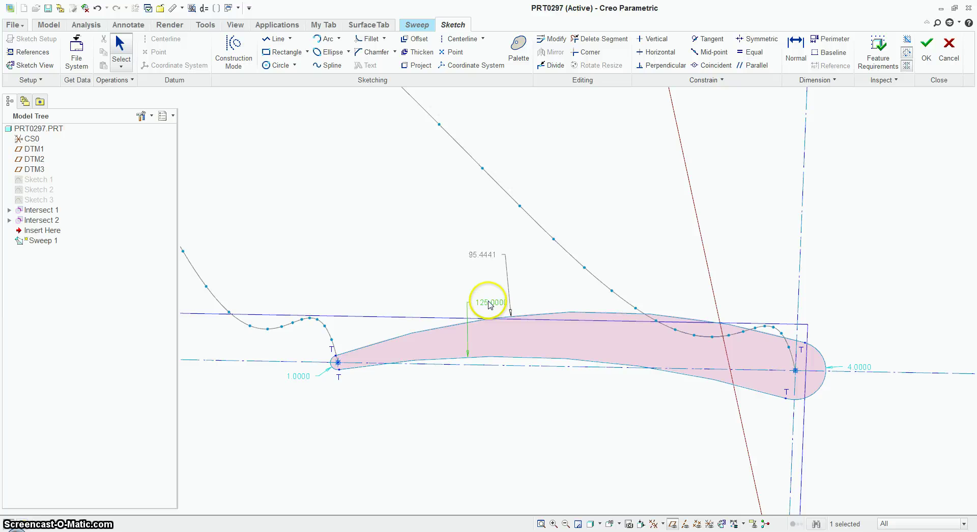
key(Return)
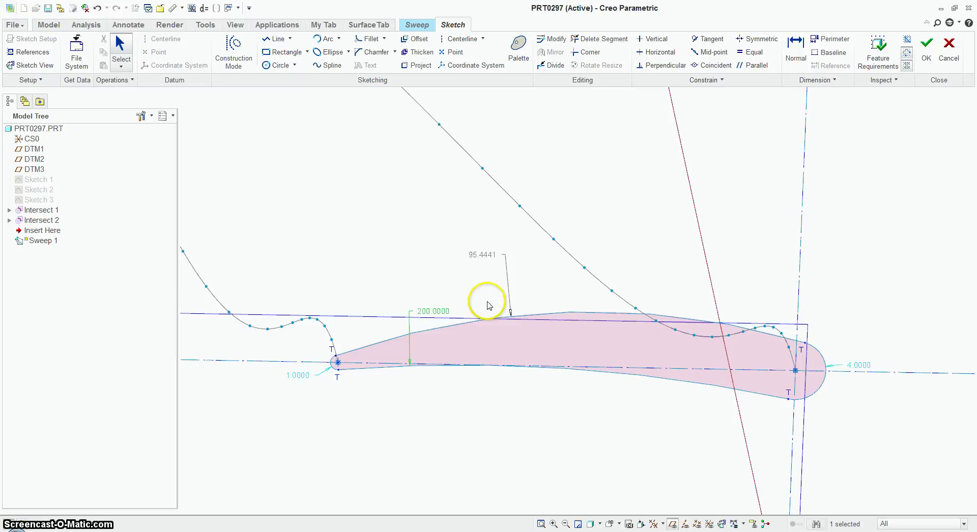
double_click(483, 255)
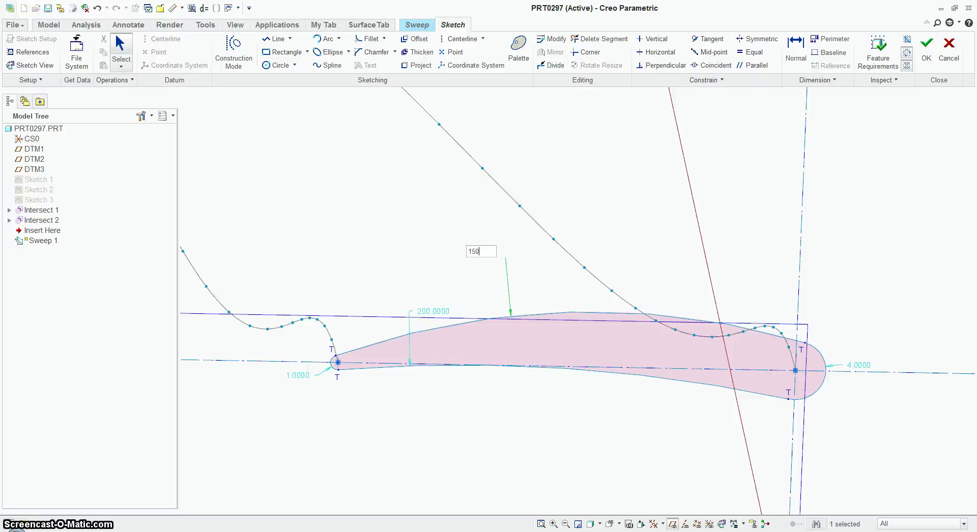
text(150)
key(Return)
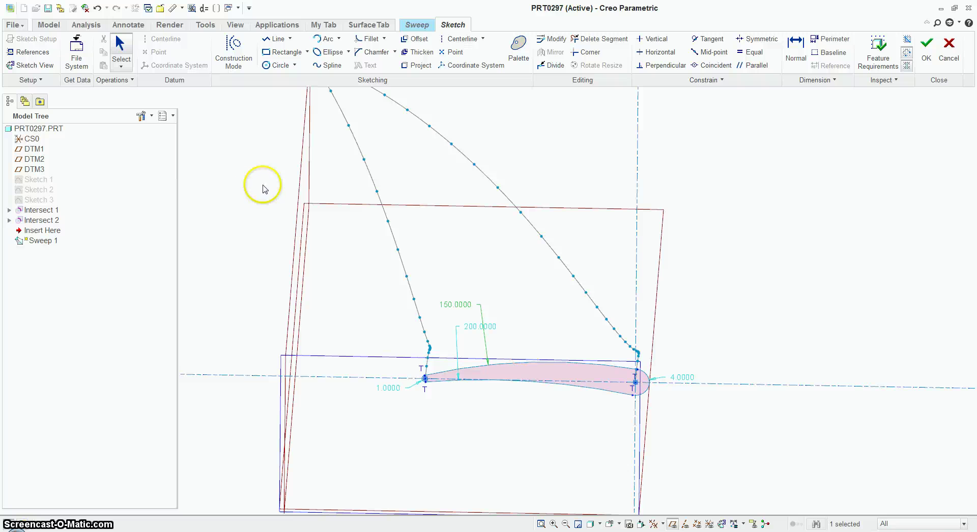
- Write trajpar relations for sd4, sd7, sd10 and sd12, including sd10=200-(trajpar*150) and sd12=150-(trajpar*100)
click(205, 9)
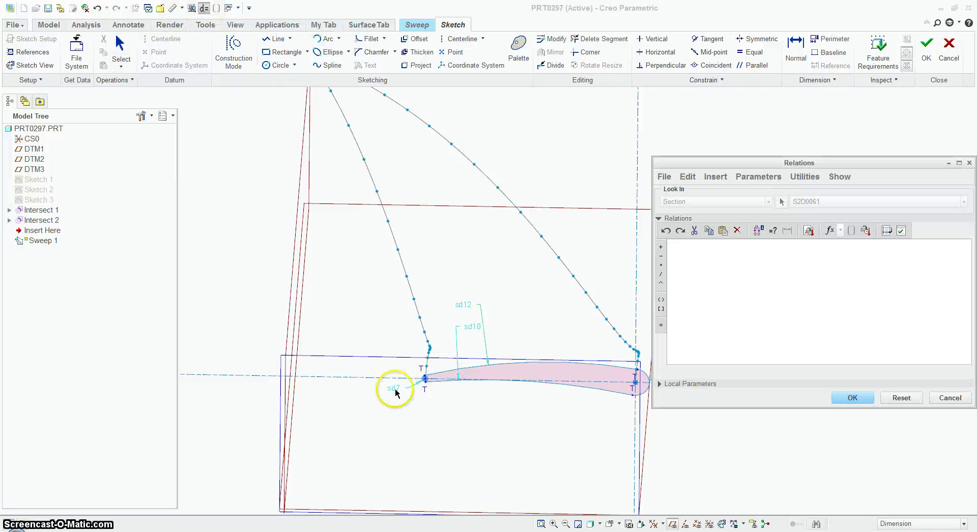
click(631, 384)
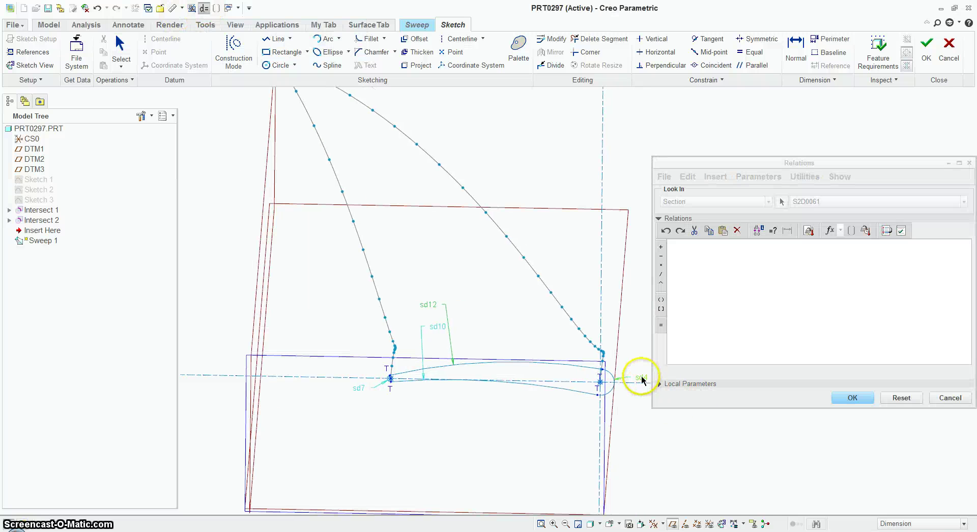
click(694, 247)
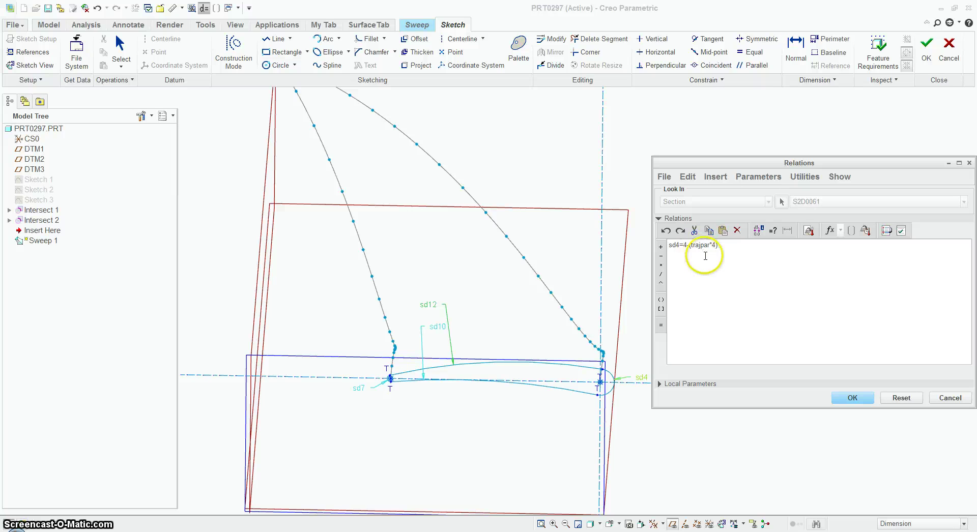
click(359, 389)
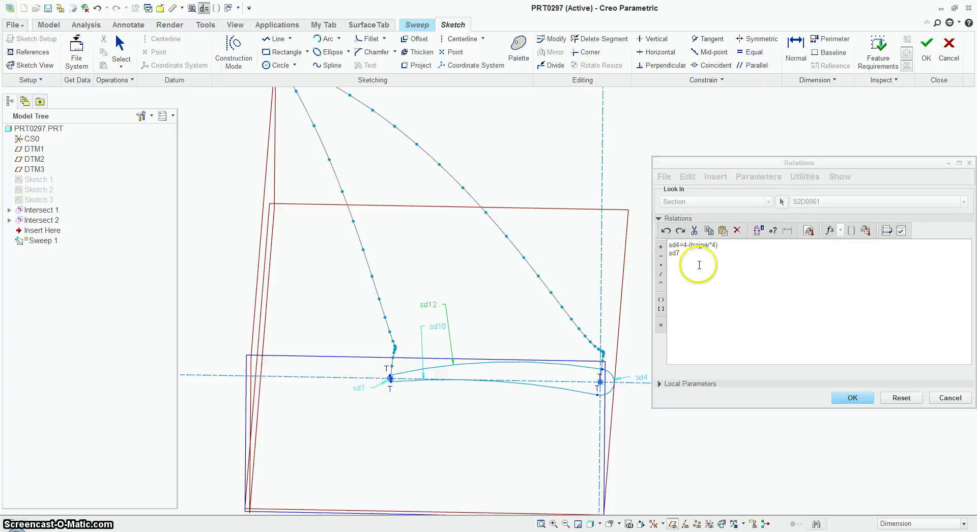
click(687, 250)
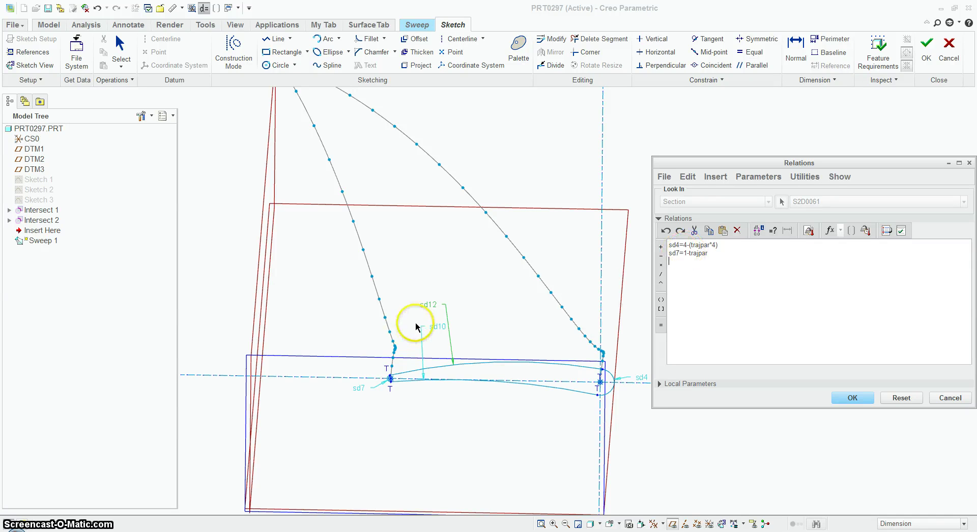
click(437, 326)
click(690, 262)
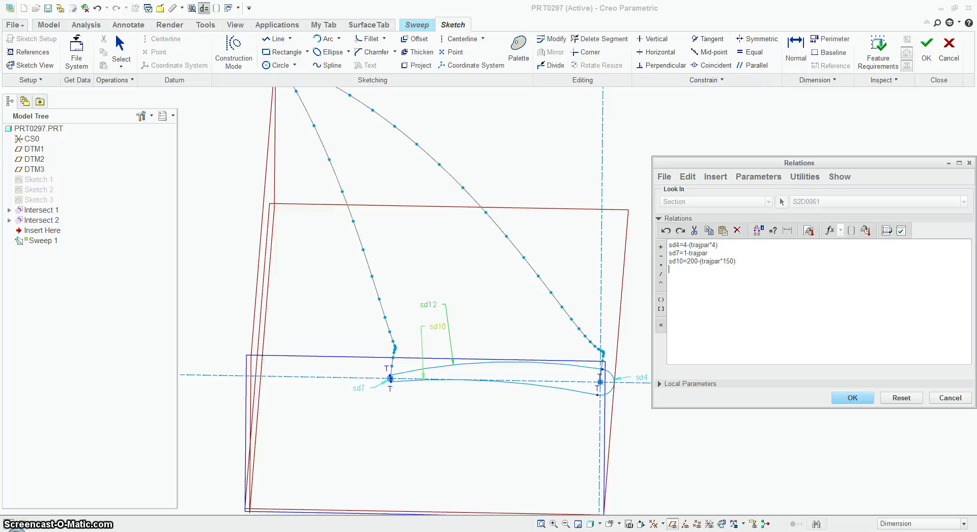
click(426, 304)
click(700, 269)
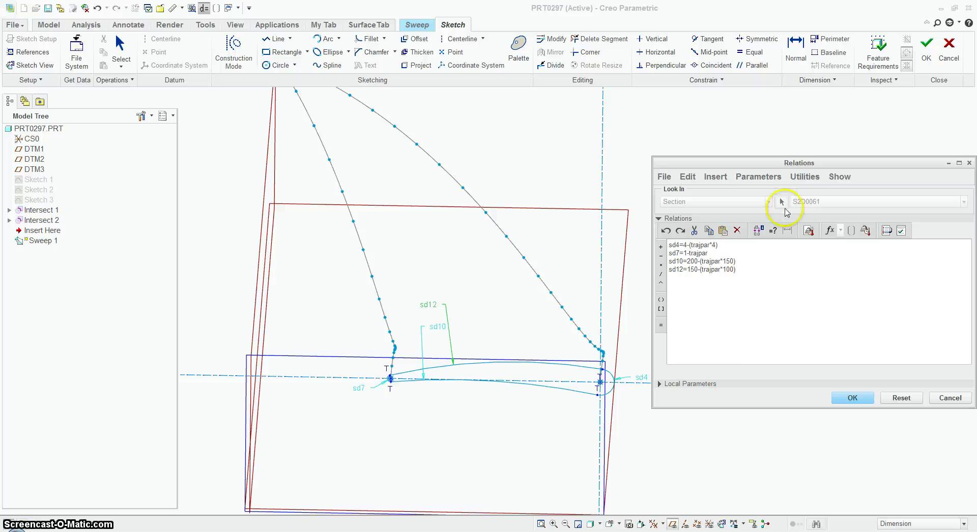
click(851, 398)
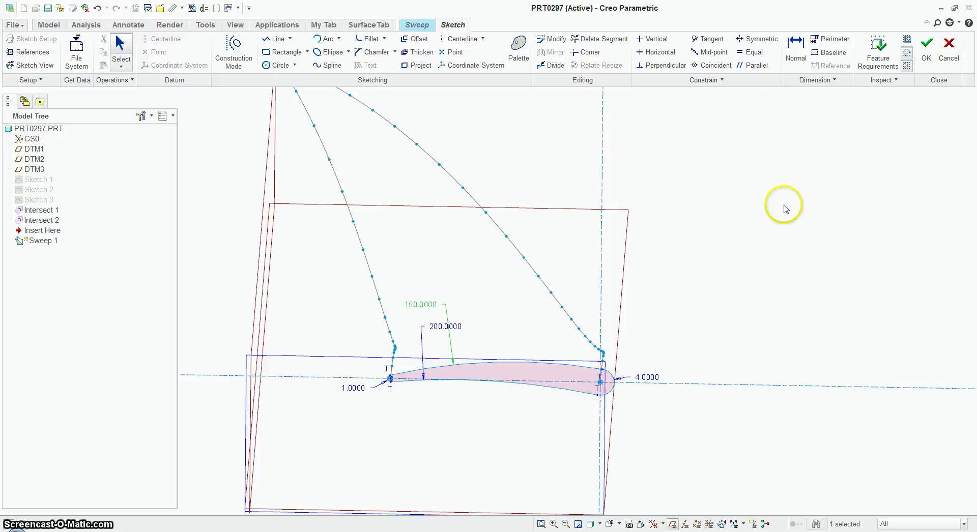
- Accept the section and complete Sweep 1 with Constant Normal Direction to DTM3
key(ctrl+d)
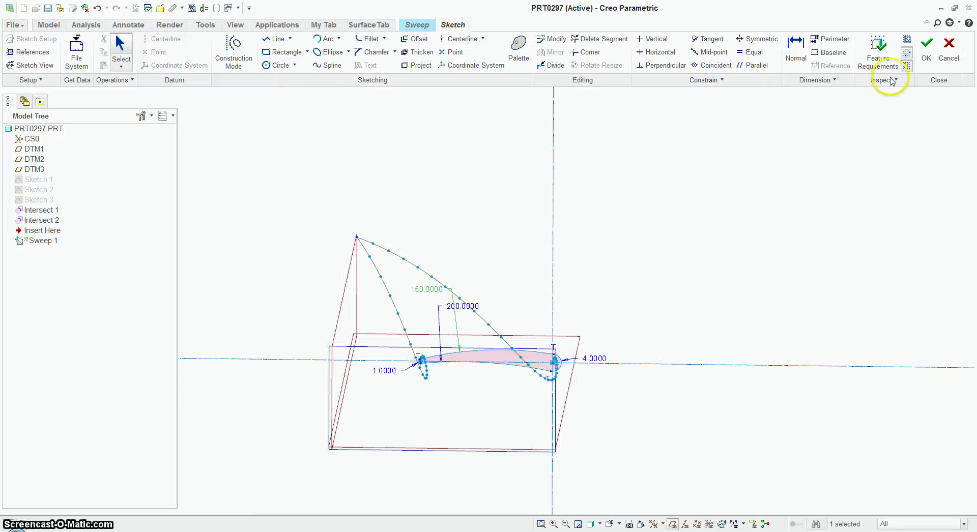
click(927, 47)
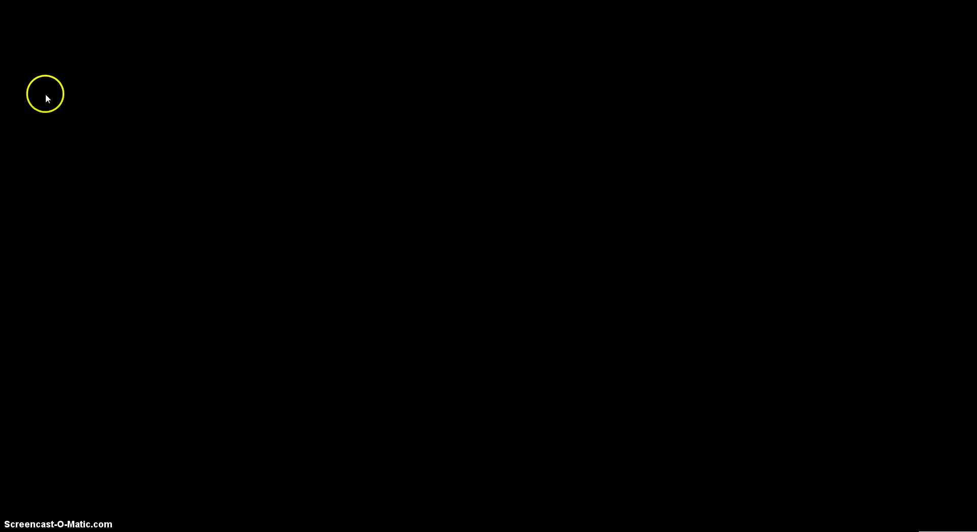
click(52, 81)
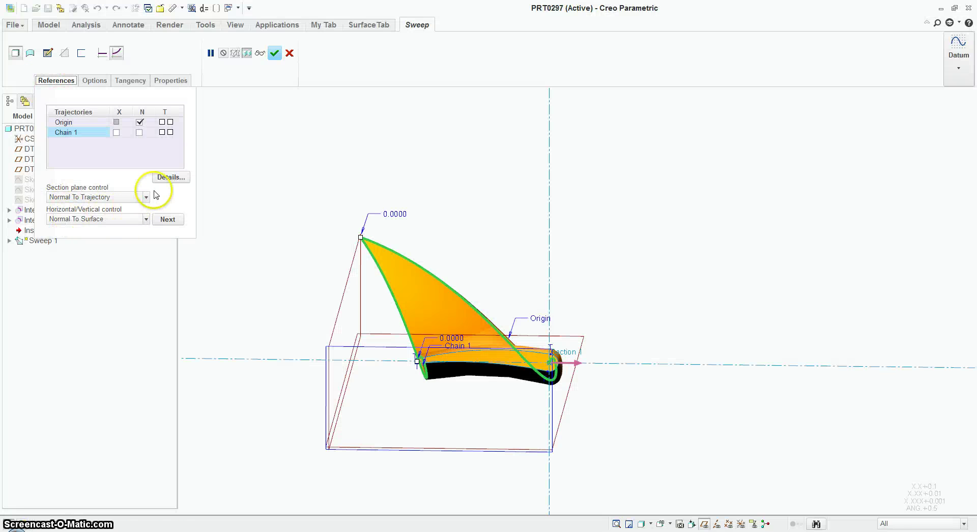
click(146, 197)
click(113, 225)
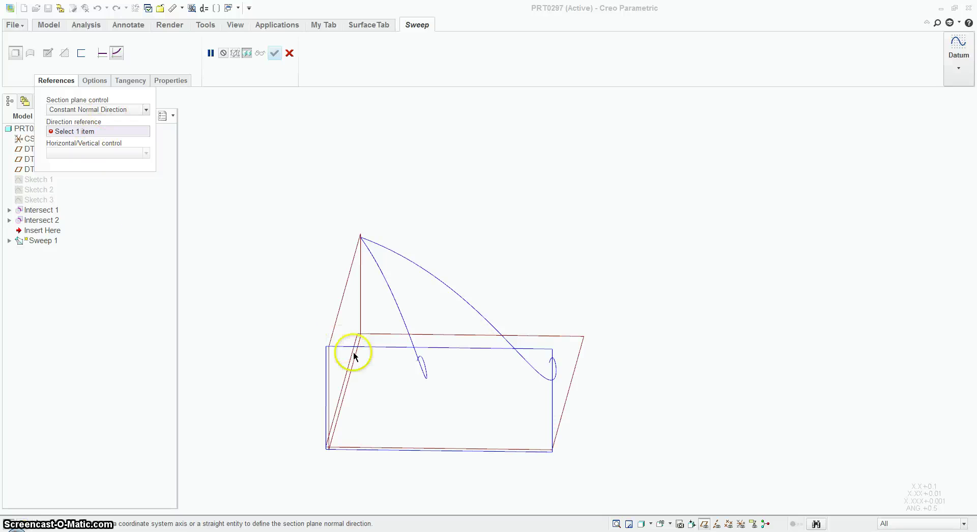
click(367, 345)
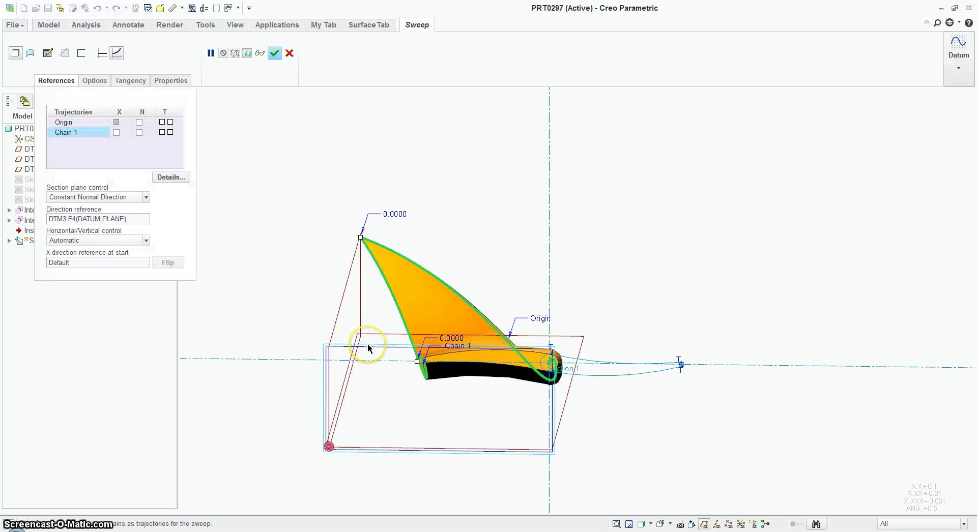
click(275, 53)
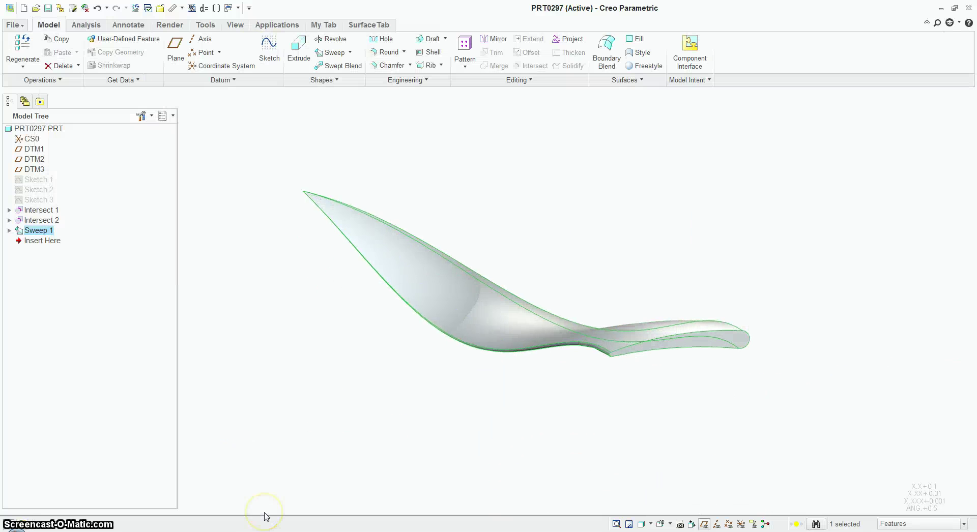
key(ctrl+d)
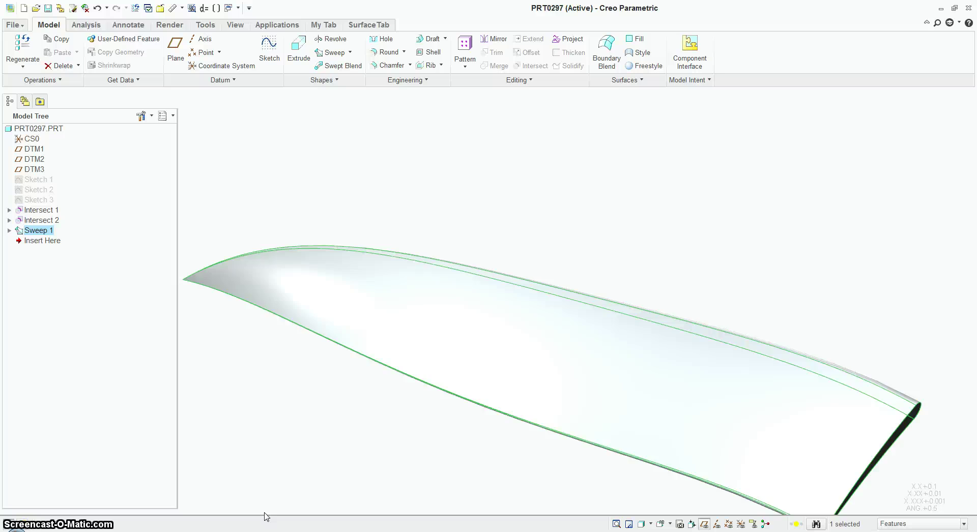
middle_drag(267, 517, 342, 186)
click(235, 25)
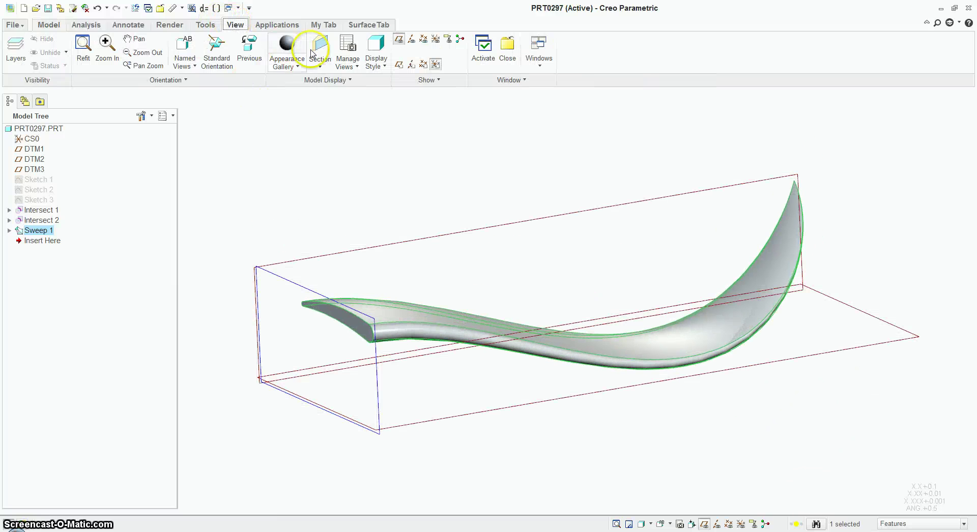
click(322, 67)
click(329, 82)
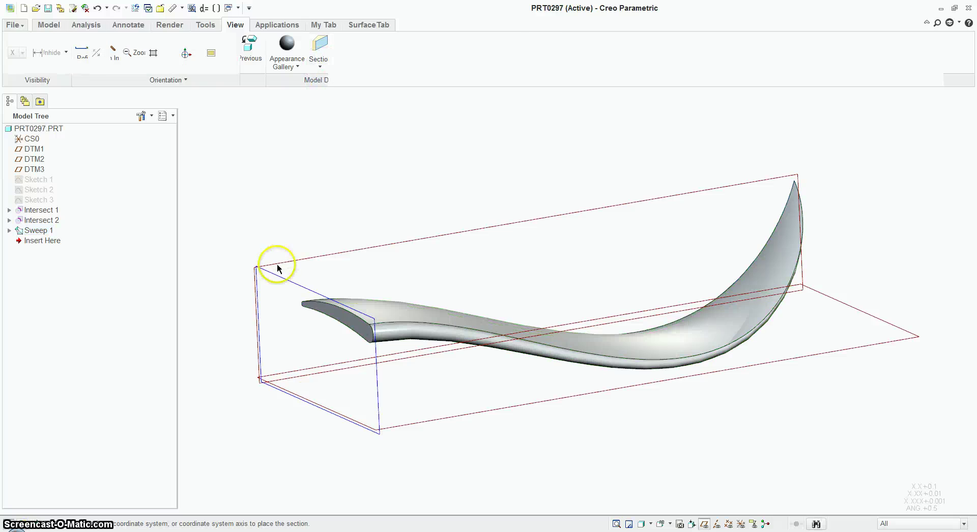
scroll(269, 335, up, 2)
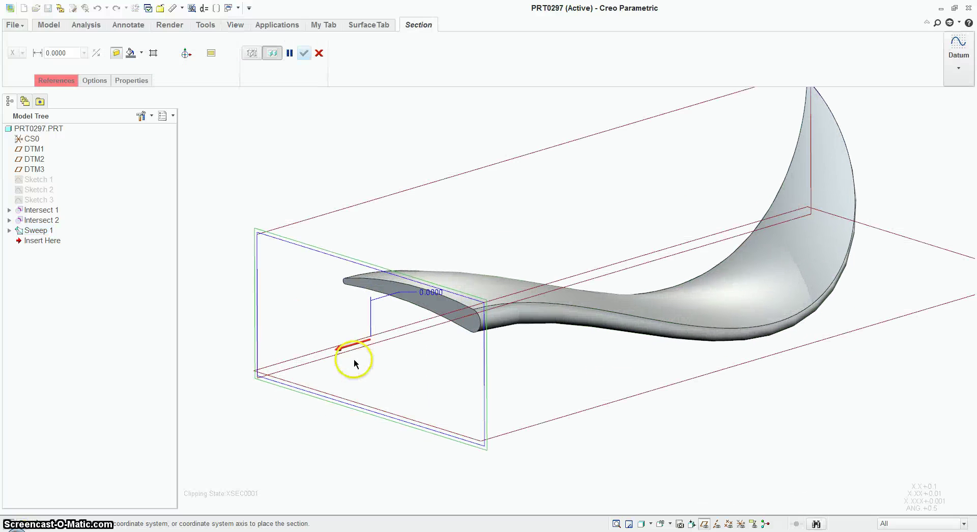
click(353, 359)
drag(366, 345, 809, 125)
middle_drag(809, 125, 738, 216)
scroll(738, 216, down, 8)
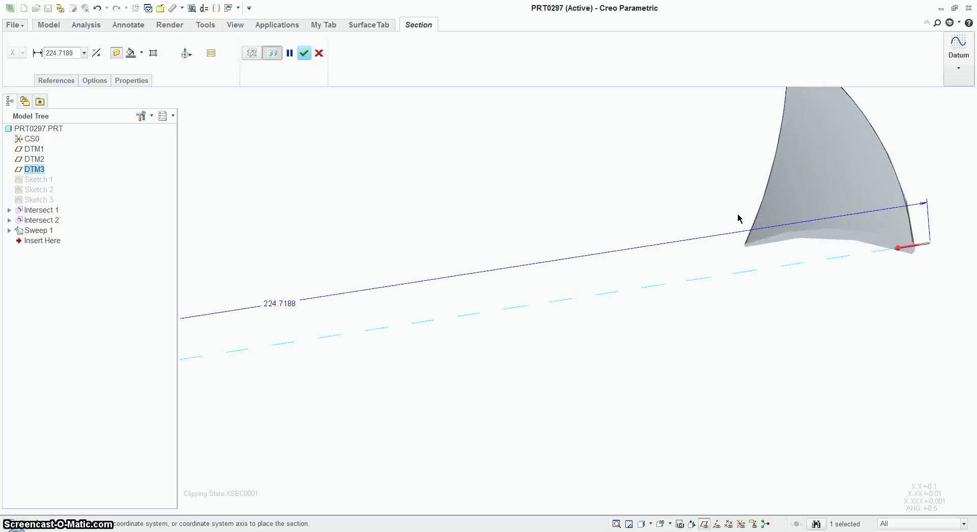
click(318, 53)
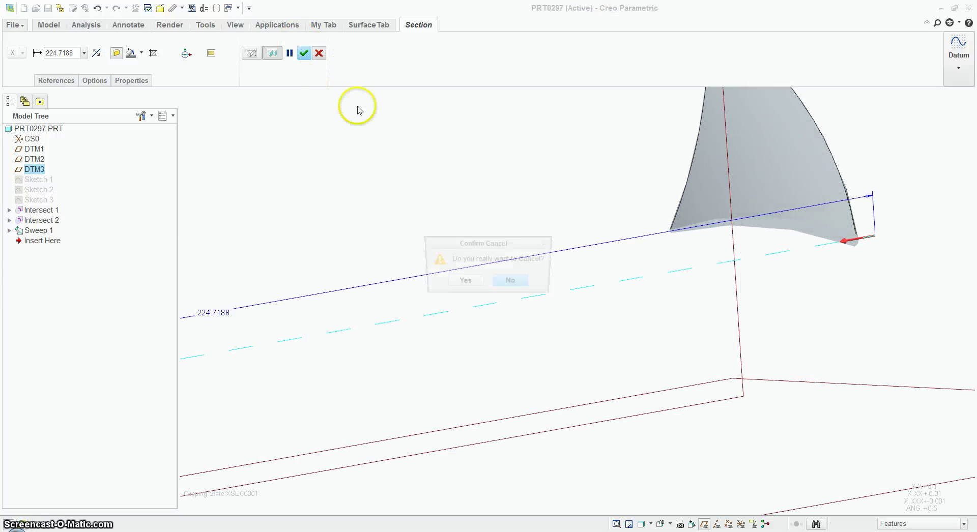
click(464, 282)
click(616, 524)
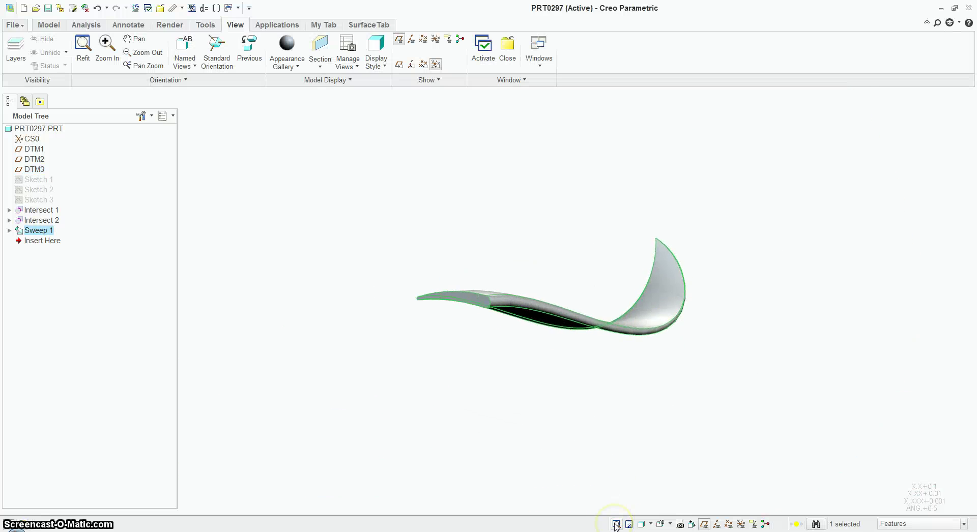
- Display the blade with Shading With Reflections
middle_drag(257, 258, 257, 258)
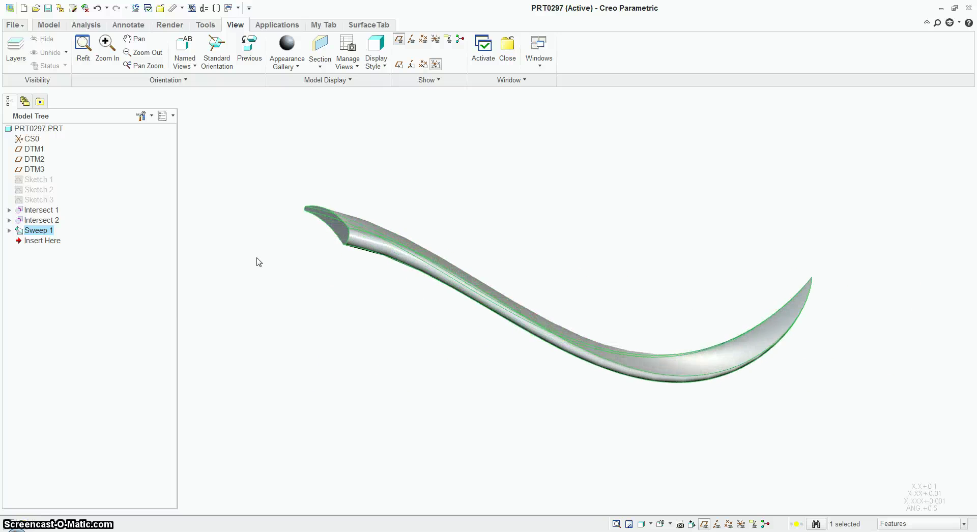
middle_drag(257, 258, 286, 358)
click(321, 372)
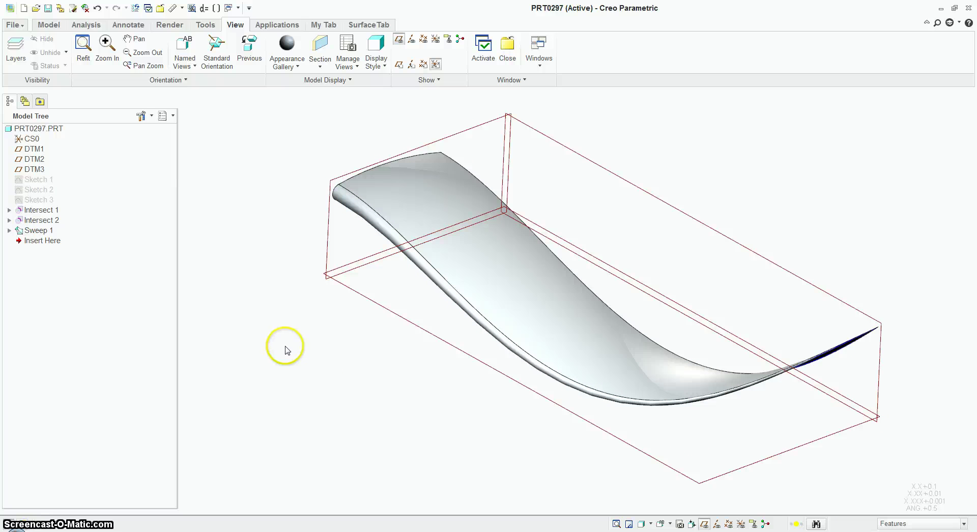
click(642, 524)
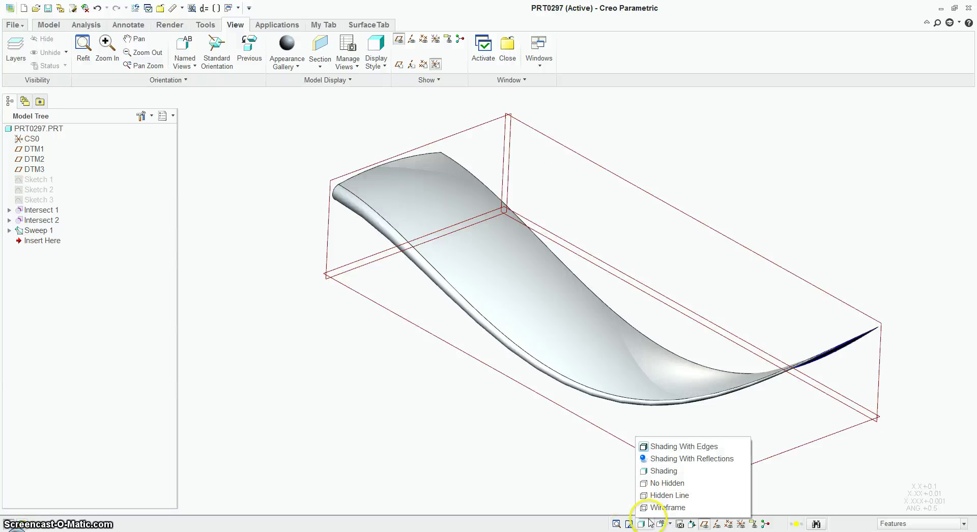
click(660, 459)
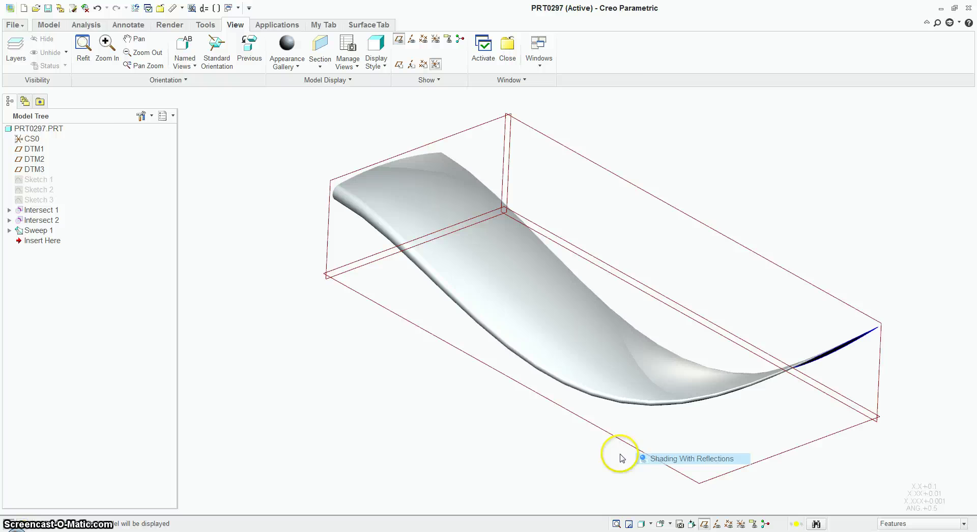
- Regenerate the model and orbit the blade to inspect its twisted shape
click(42, 25)
click(22, 49)
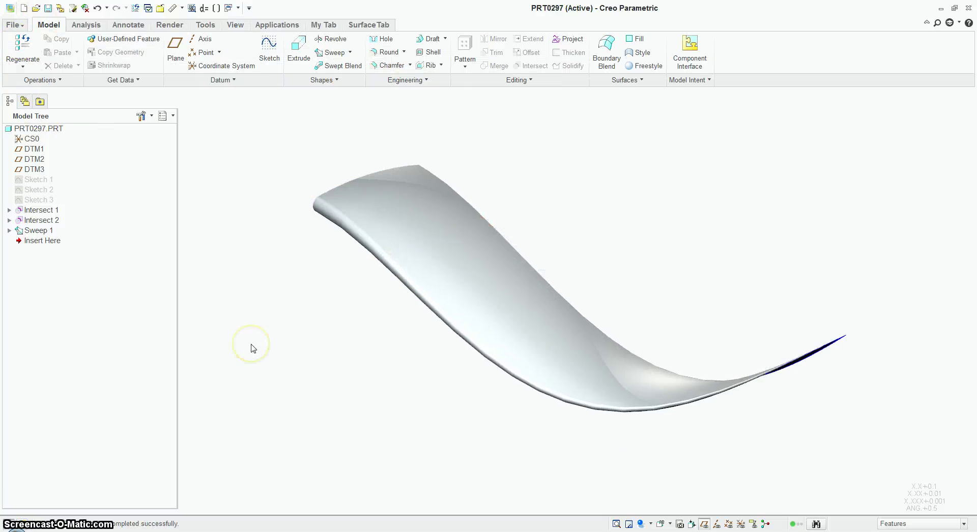
middle_drag(253, 349, 223, 399)
mouse_move(181, 476)
middle_down()
mouse_move(186, 530)
mouse_move(122, 531)
middle_up()
middle_drag(224, 529, 231, 530)
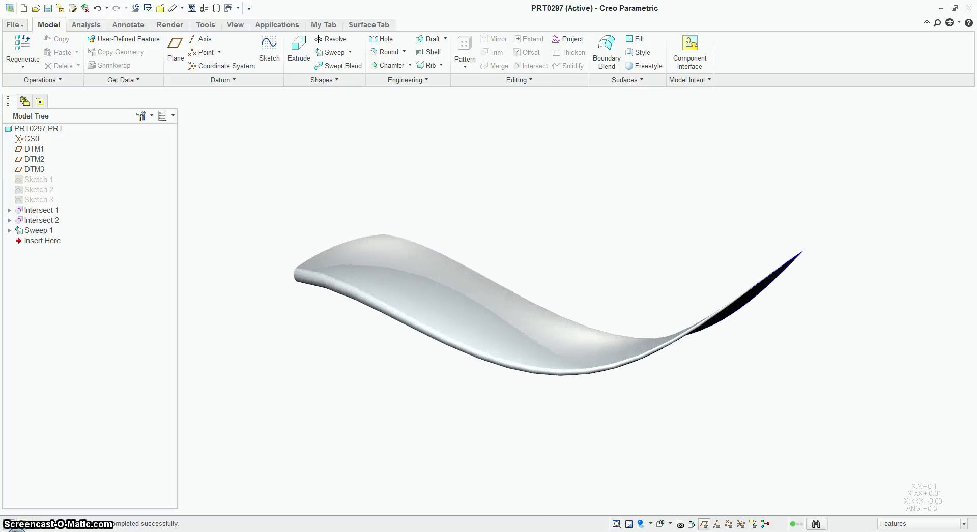